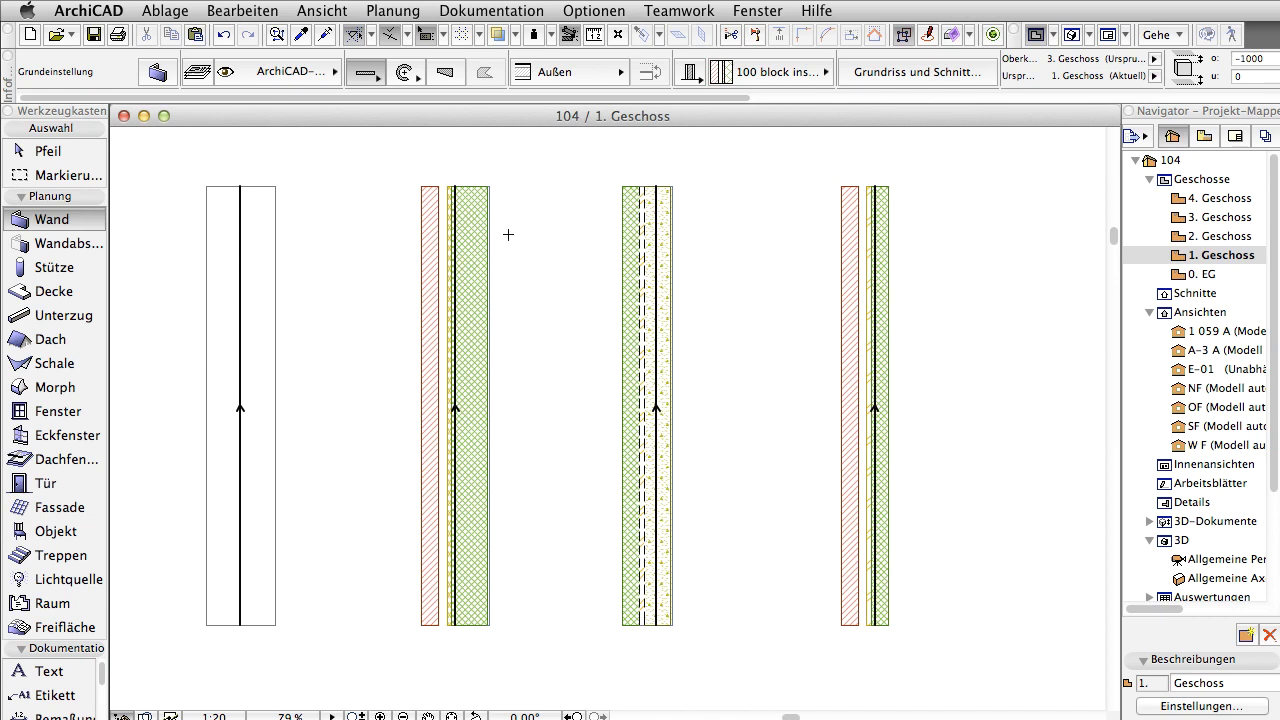
Step: Pick up the far-left plain wall's settings (−2600 top, −100 bottom offsets) with the eyedropper
key("Escape")
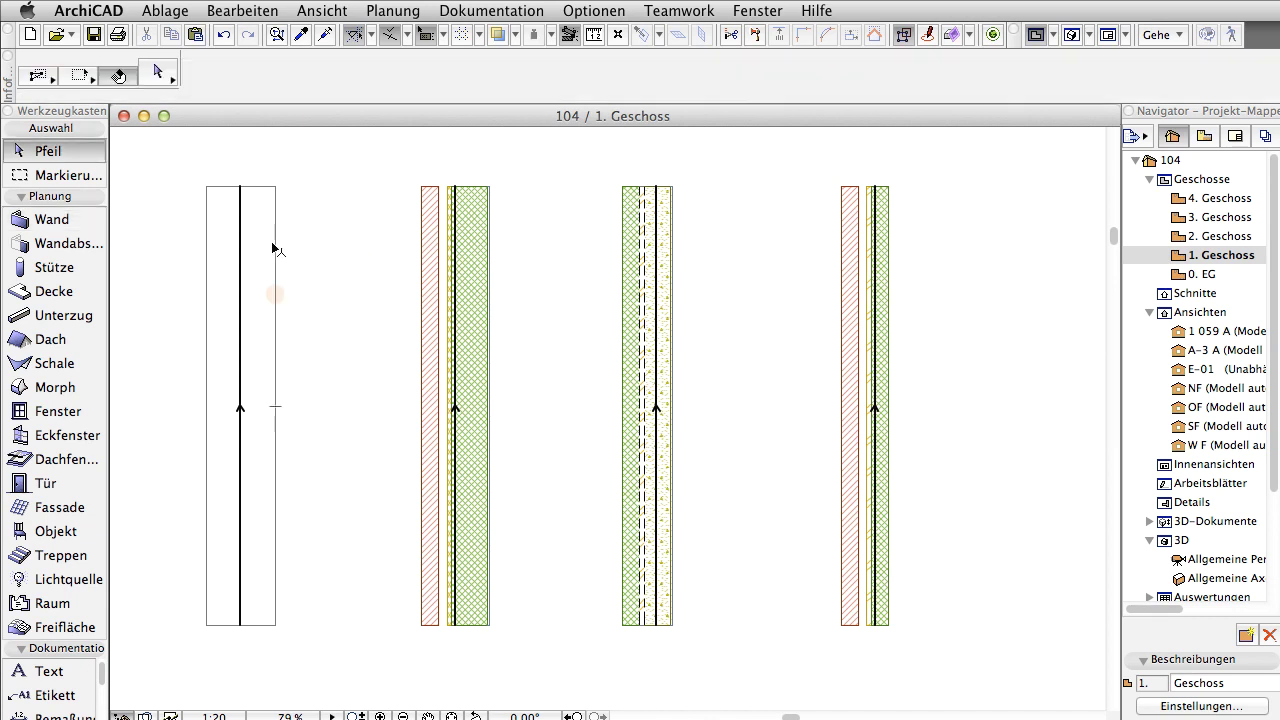
left_click(276, 248)
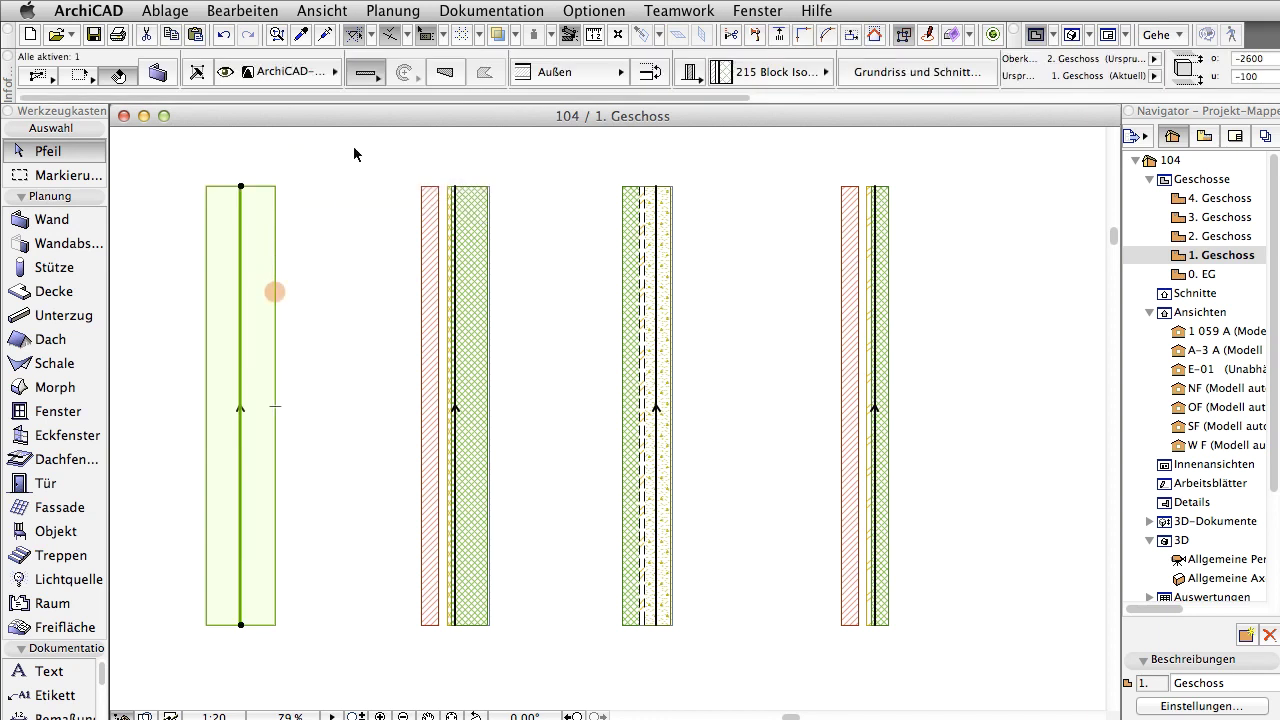
left_click_drag(365, 97, 754, 121)
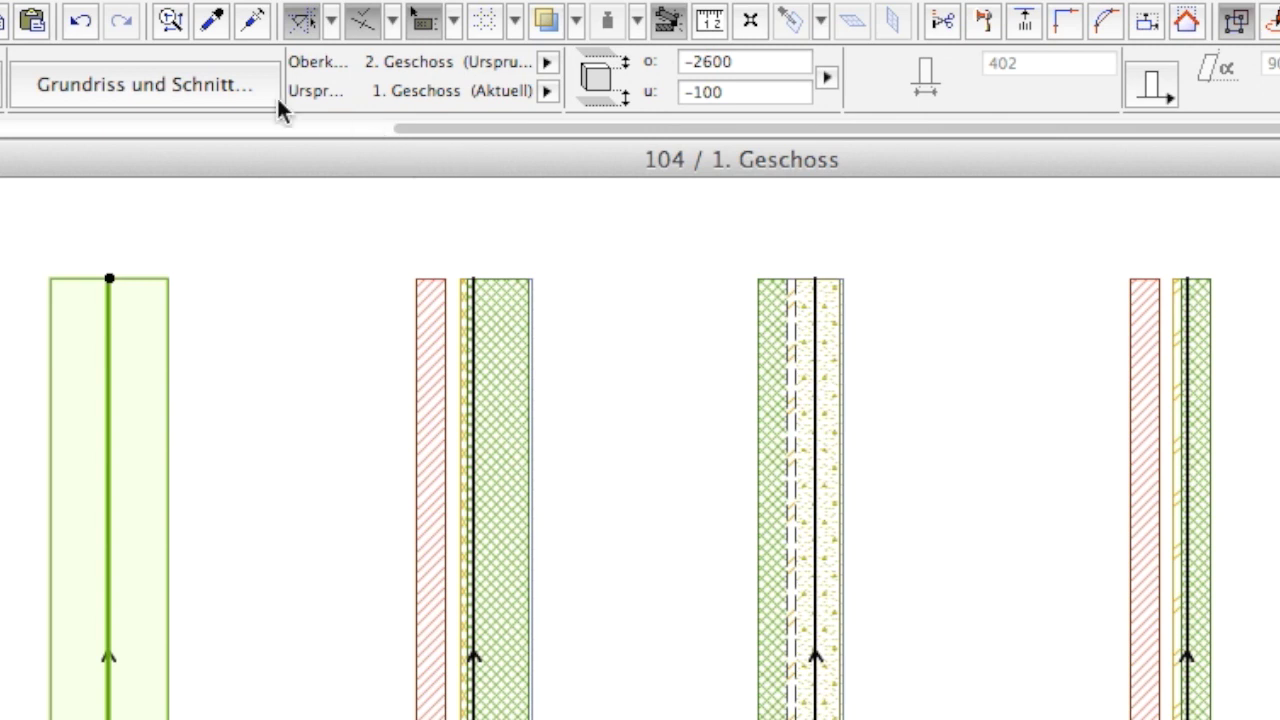
left_click(211, 20)
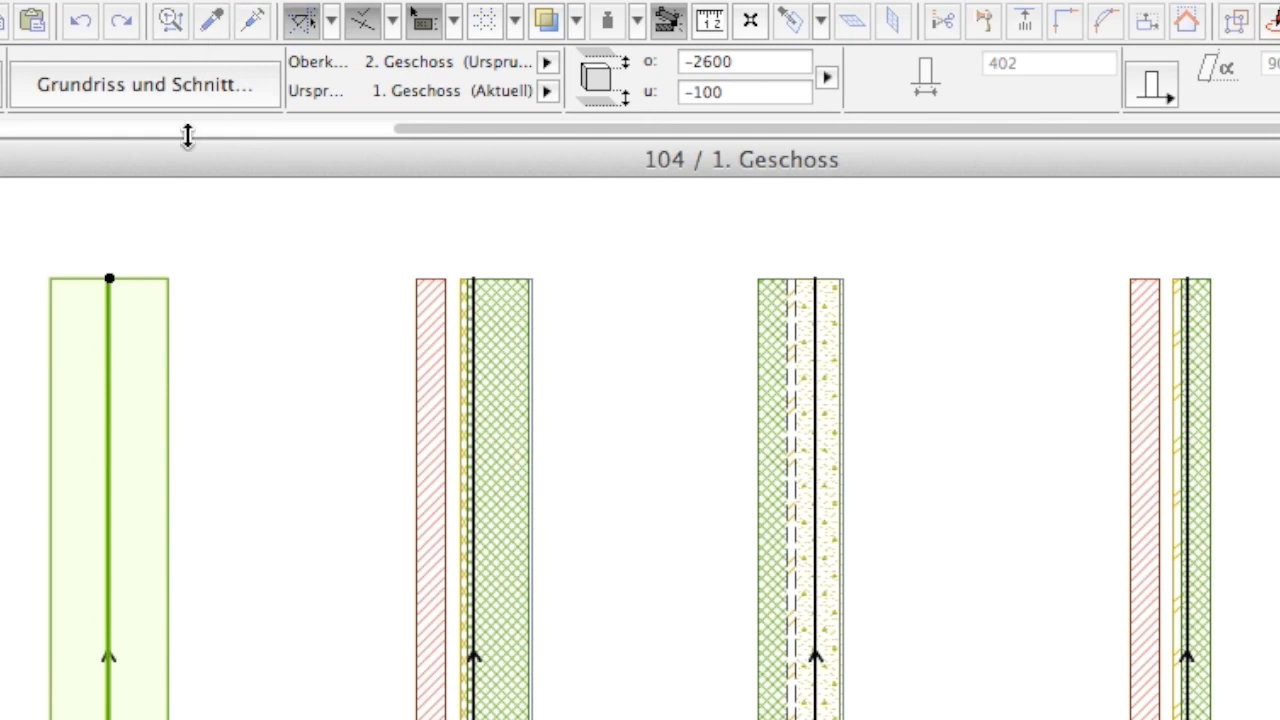
left_click(136, 288)
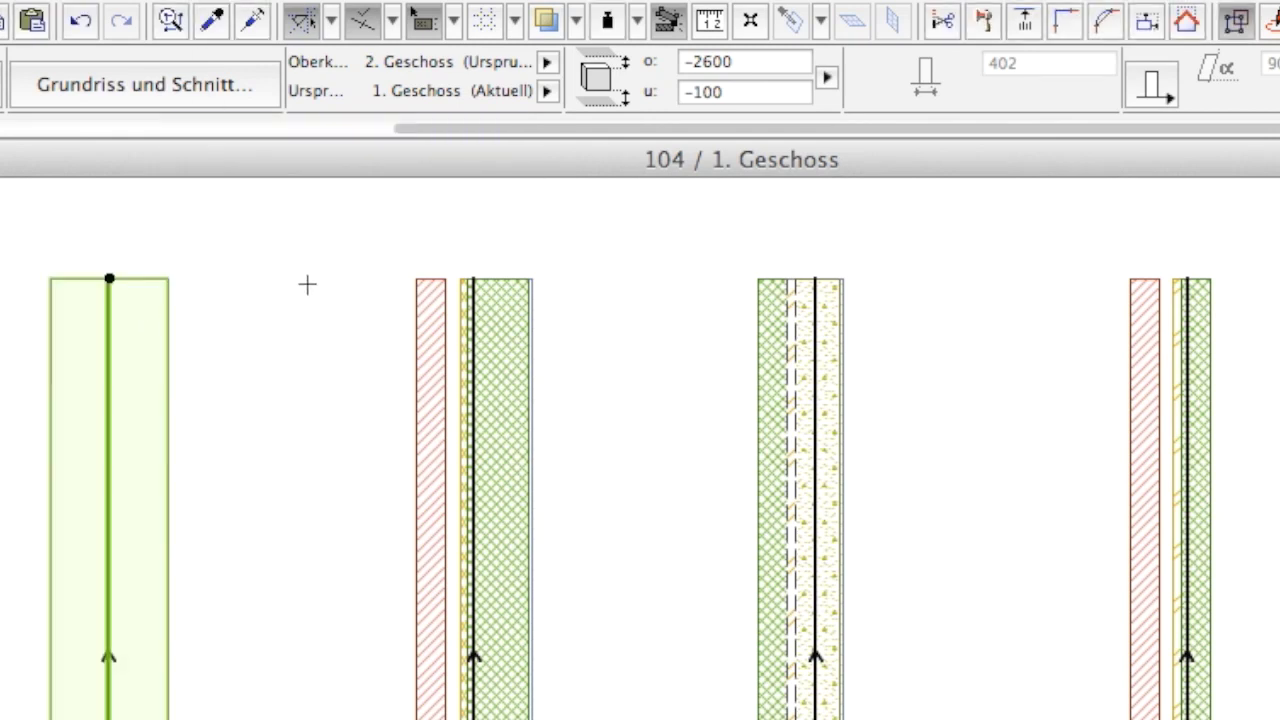
Step: Inject the first wall's plain single-line settings into the second, layered wall with the syringe
left_click(487, 312)
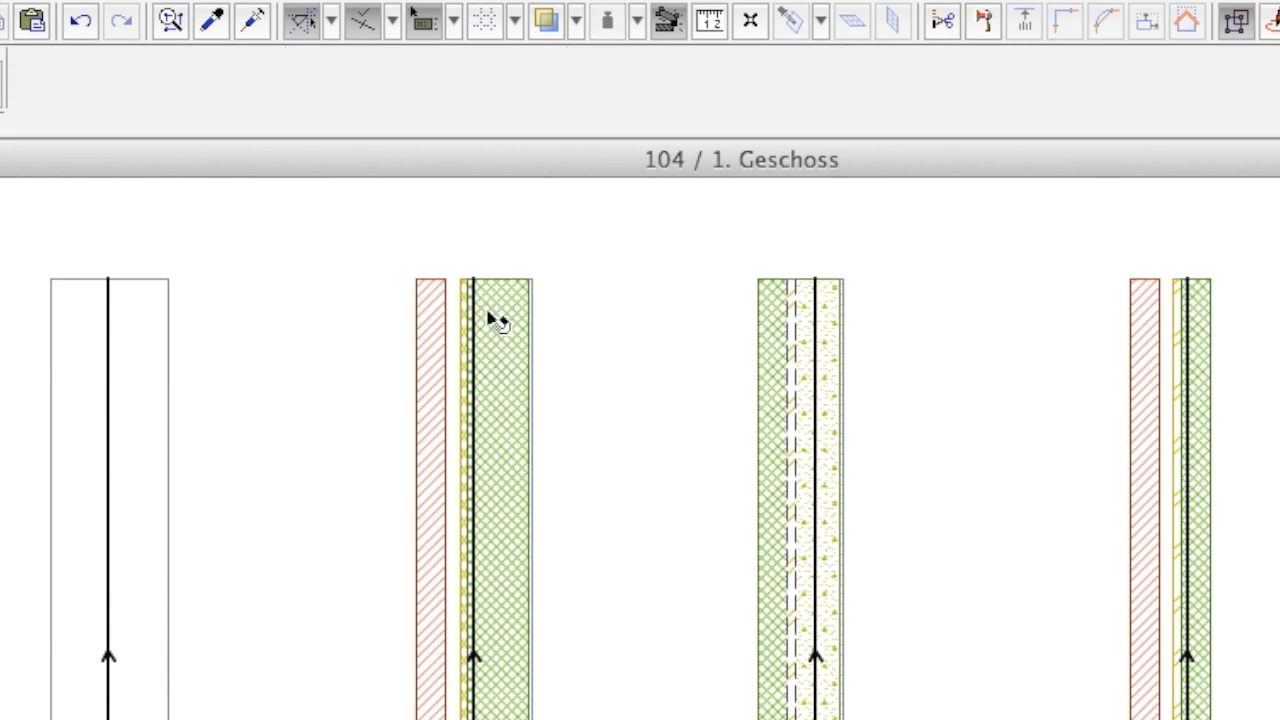
left_click(495, 318)
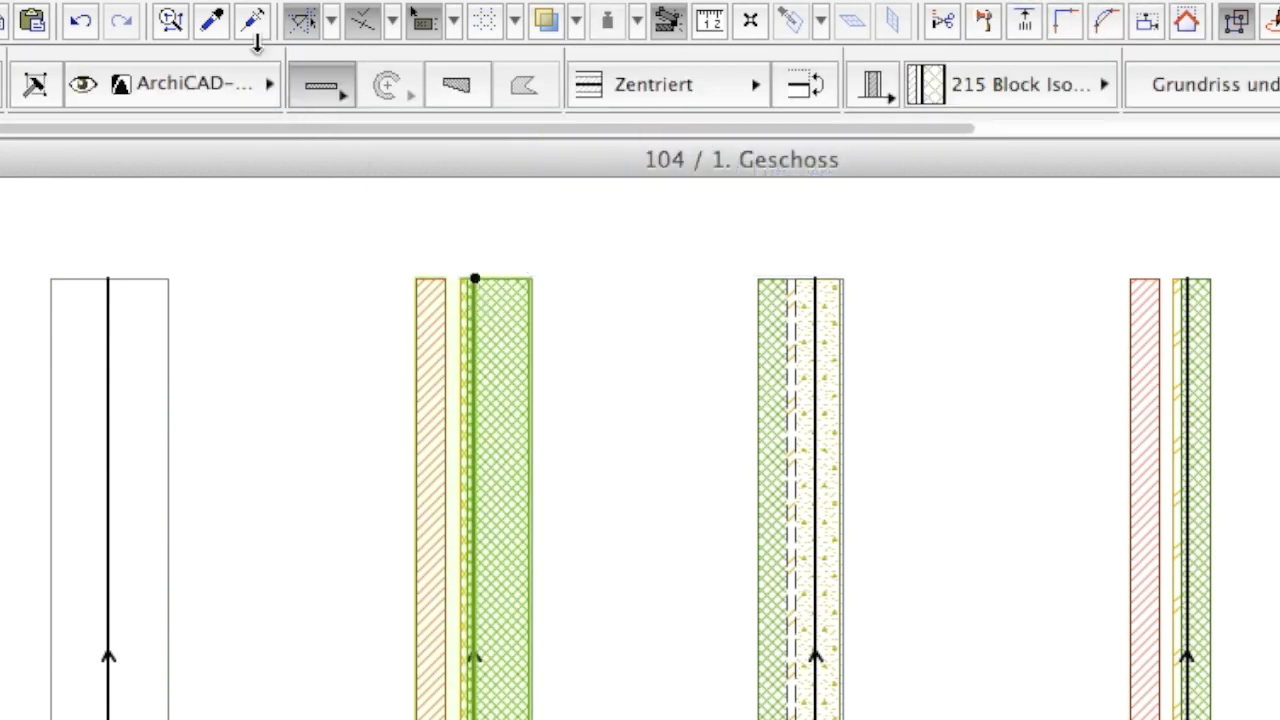
left_click(258, 20)
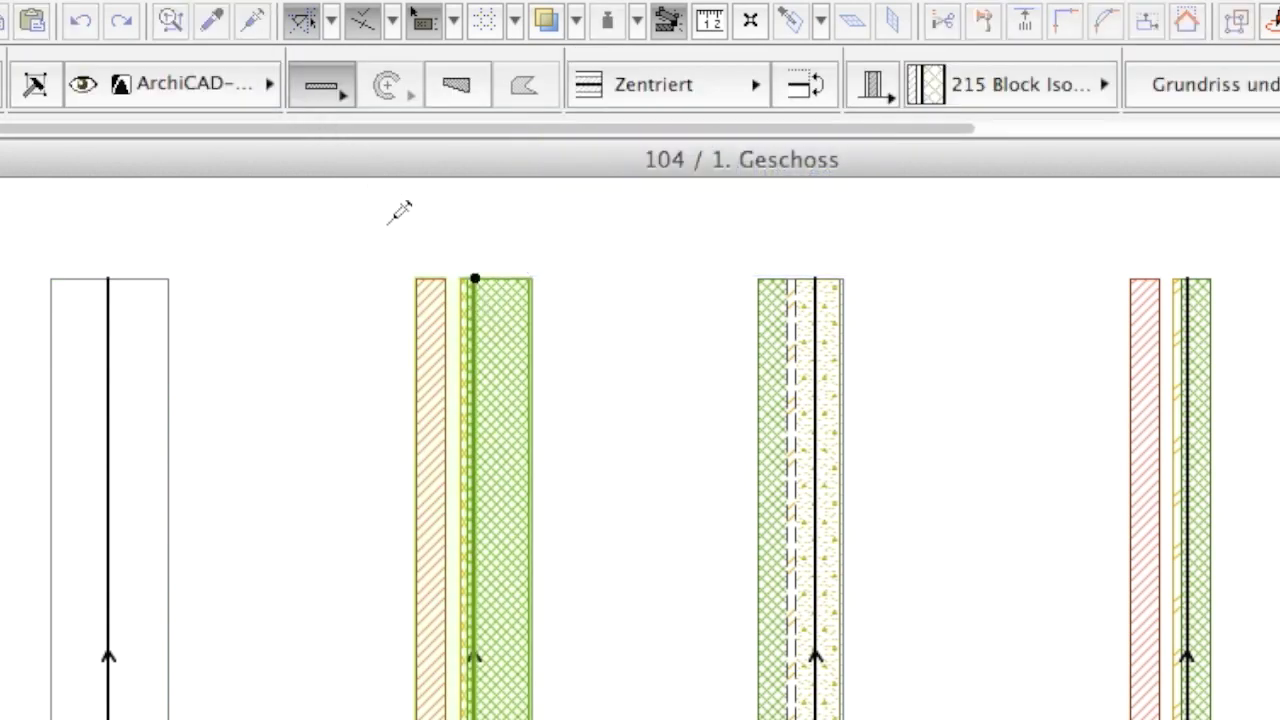
left_click(503, 318)
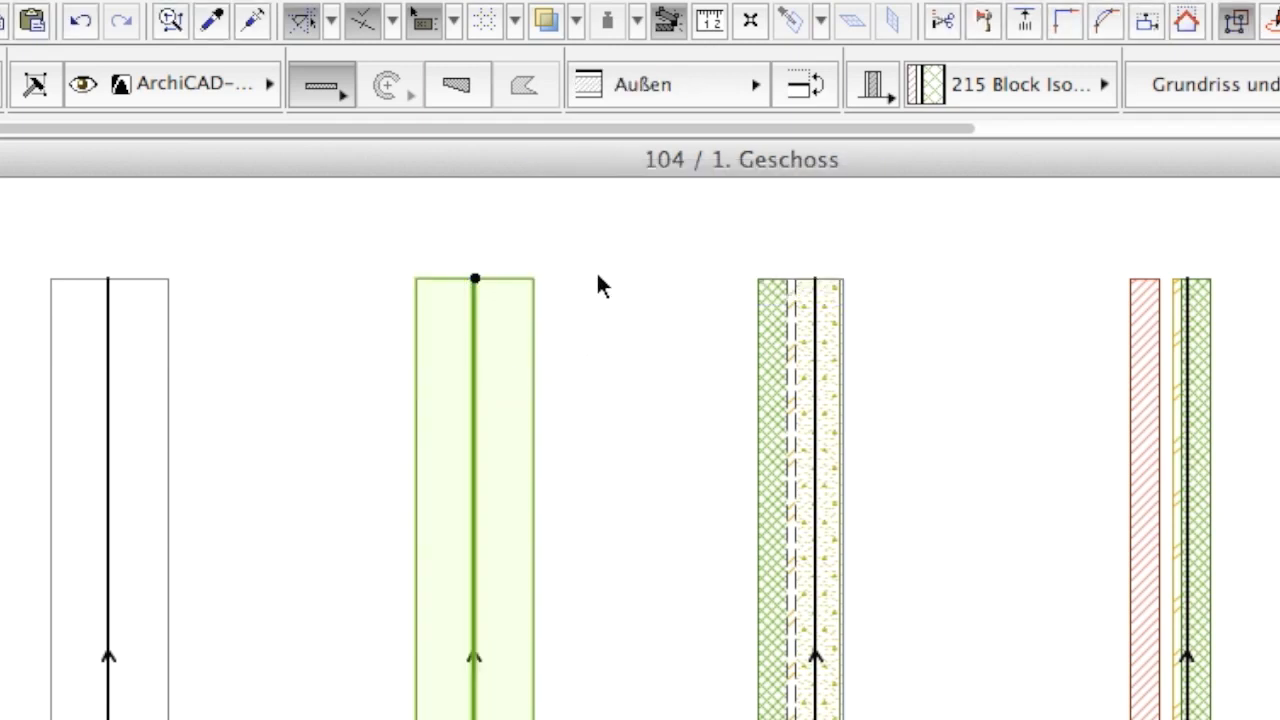
left_click_drag(562, 128, 705, 126)
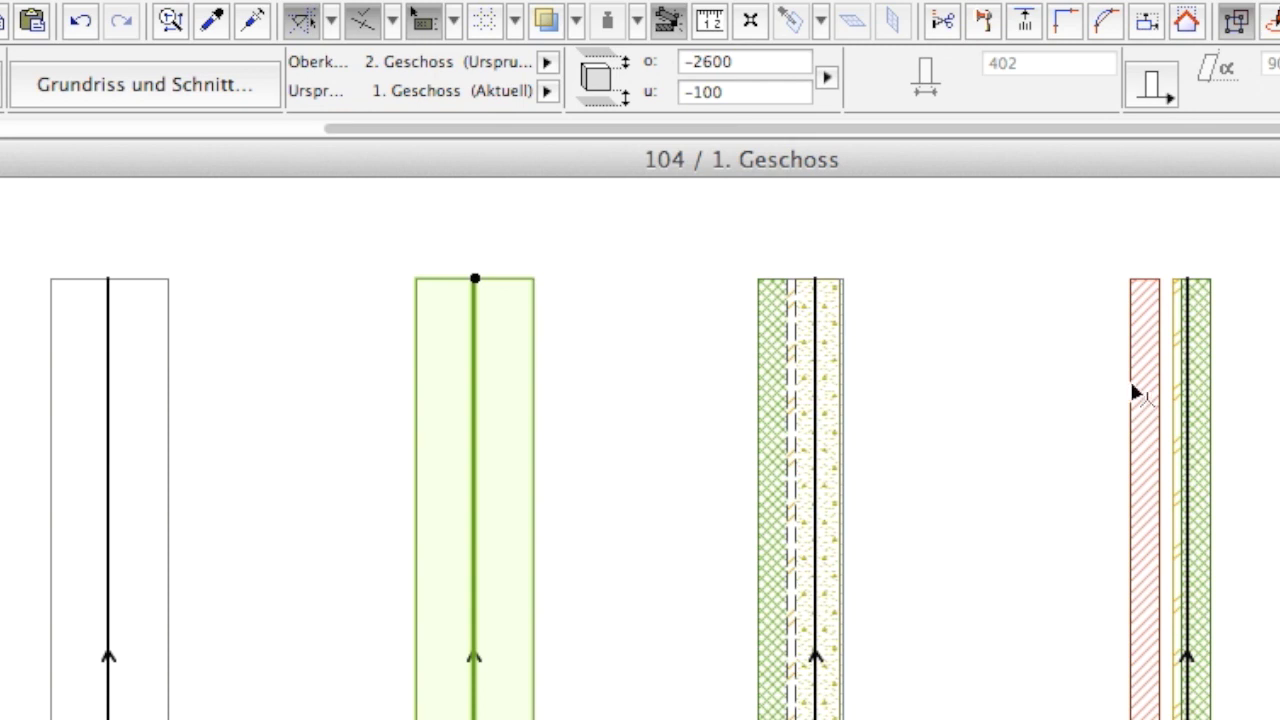
Step: Pick up the rightmost layered wall's settings: top −1000 at 2. Geschoss, bottom 0 on 0. EG
left_click(1160, 393)
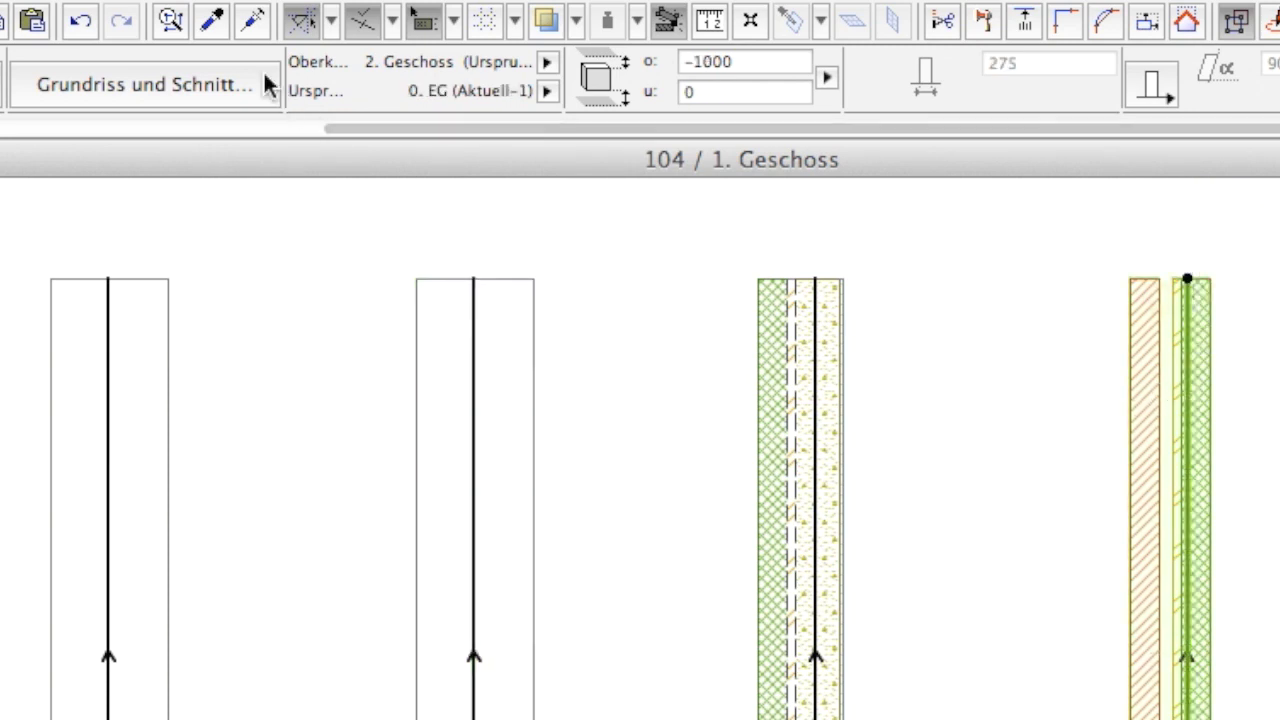
left_click(213, 20)
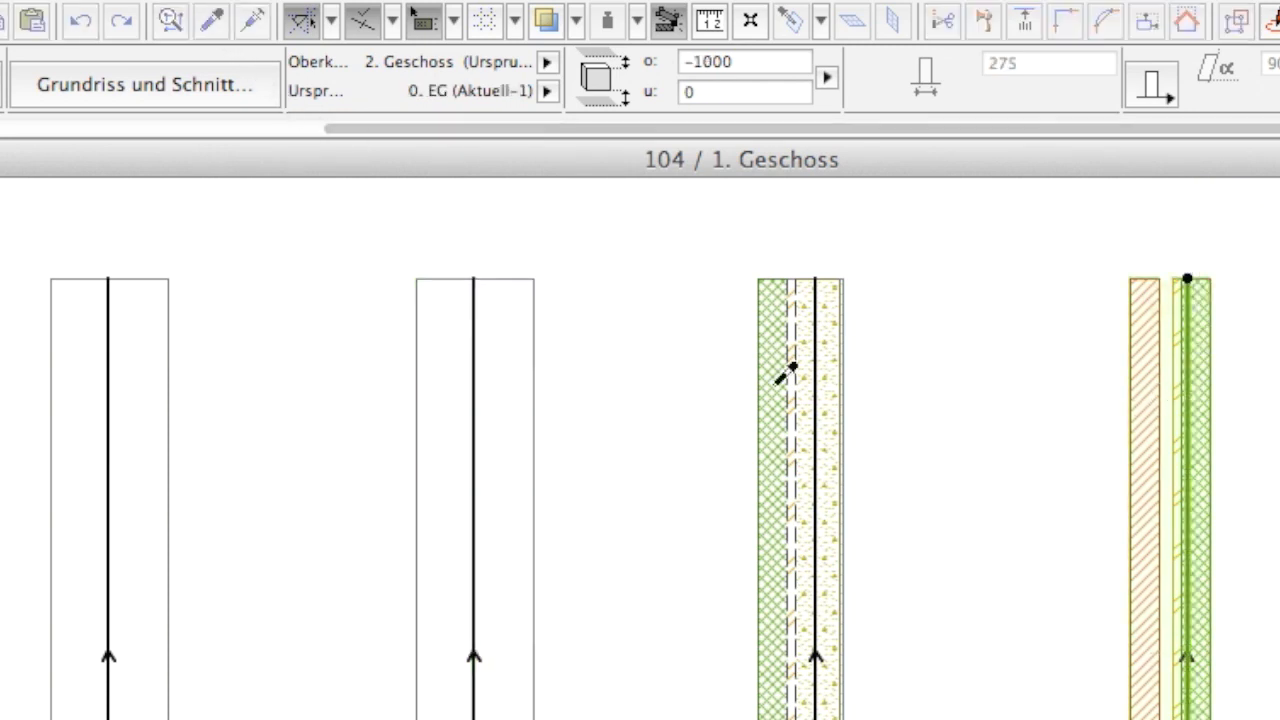
left_click(1149, 465)
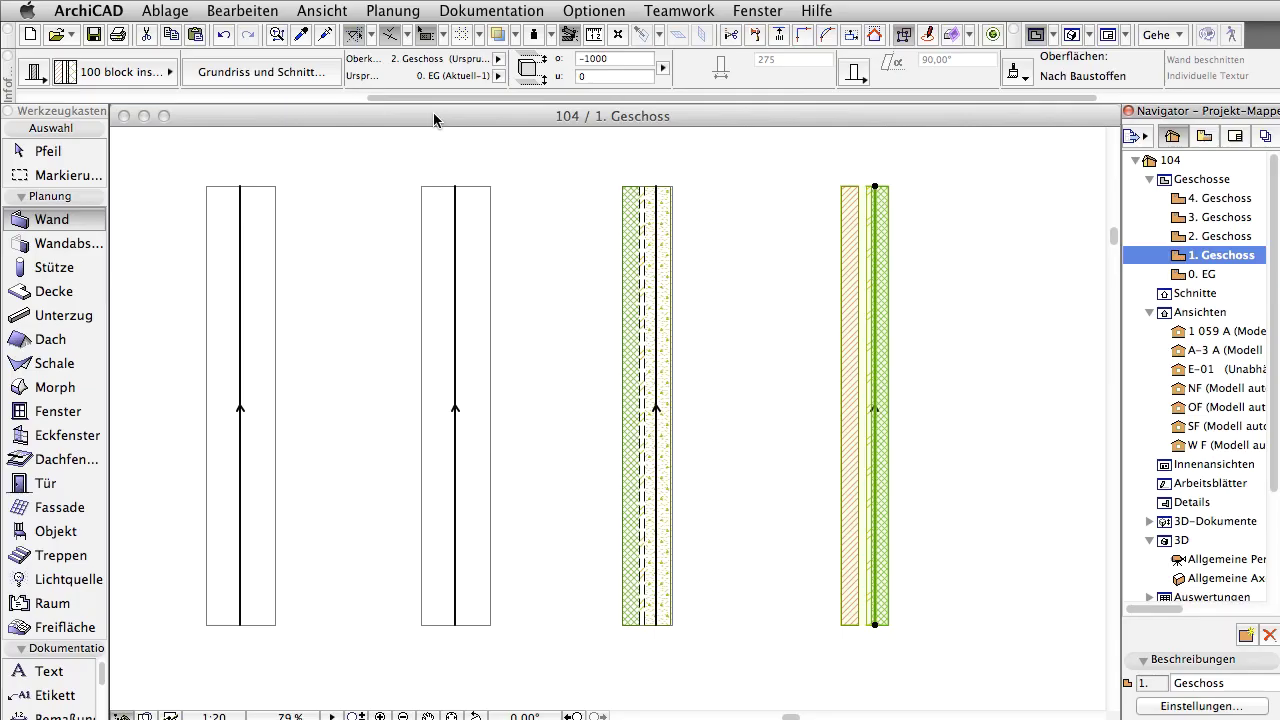
Step: On the 2. Geschoss plan, inject the copied settings into that storey's wall
double_click(1218, 237)
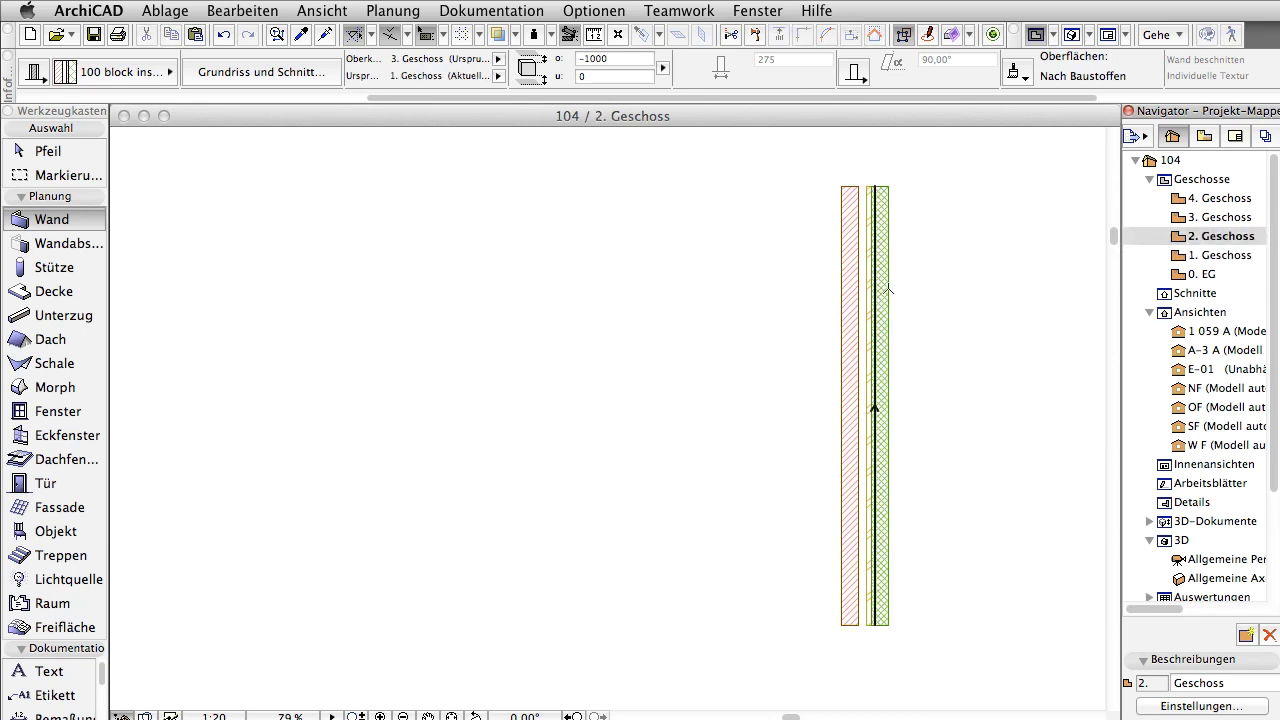
left_click(873, 295)
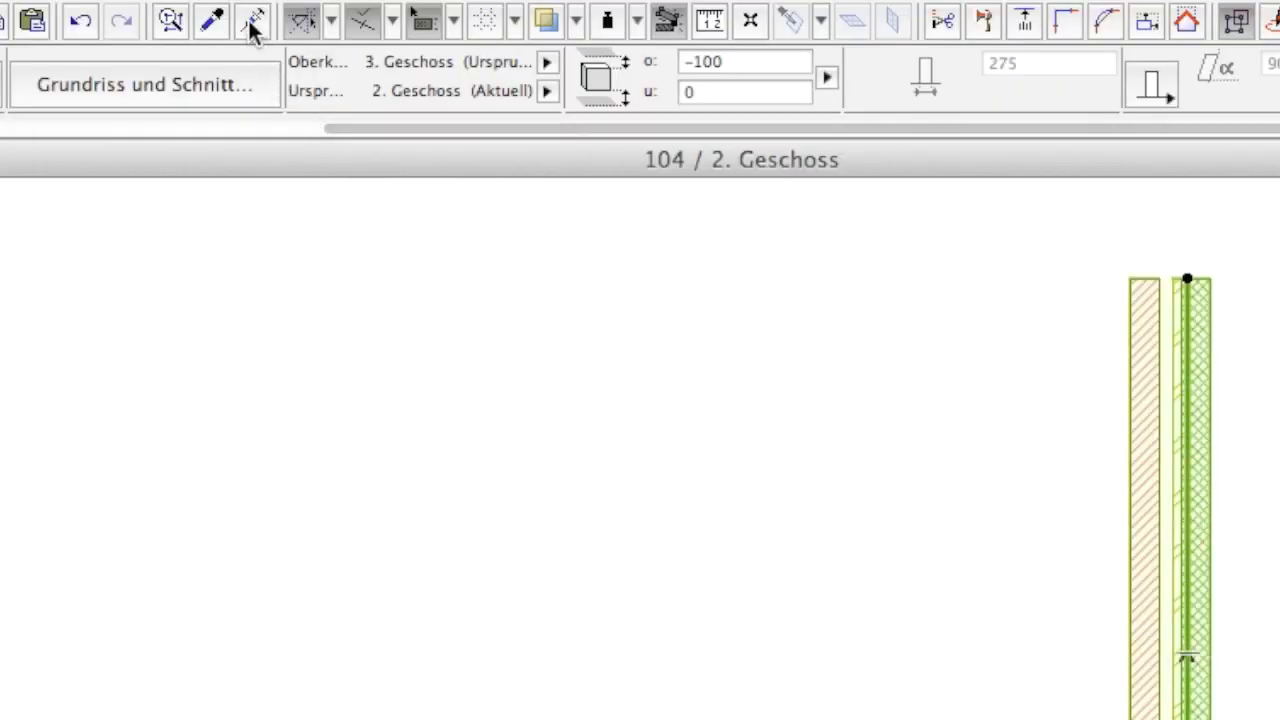
left_click(250, 22)
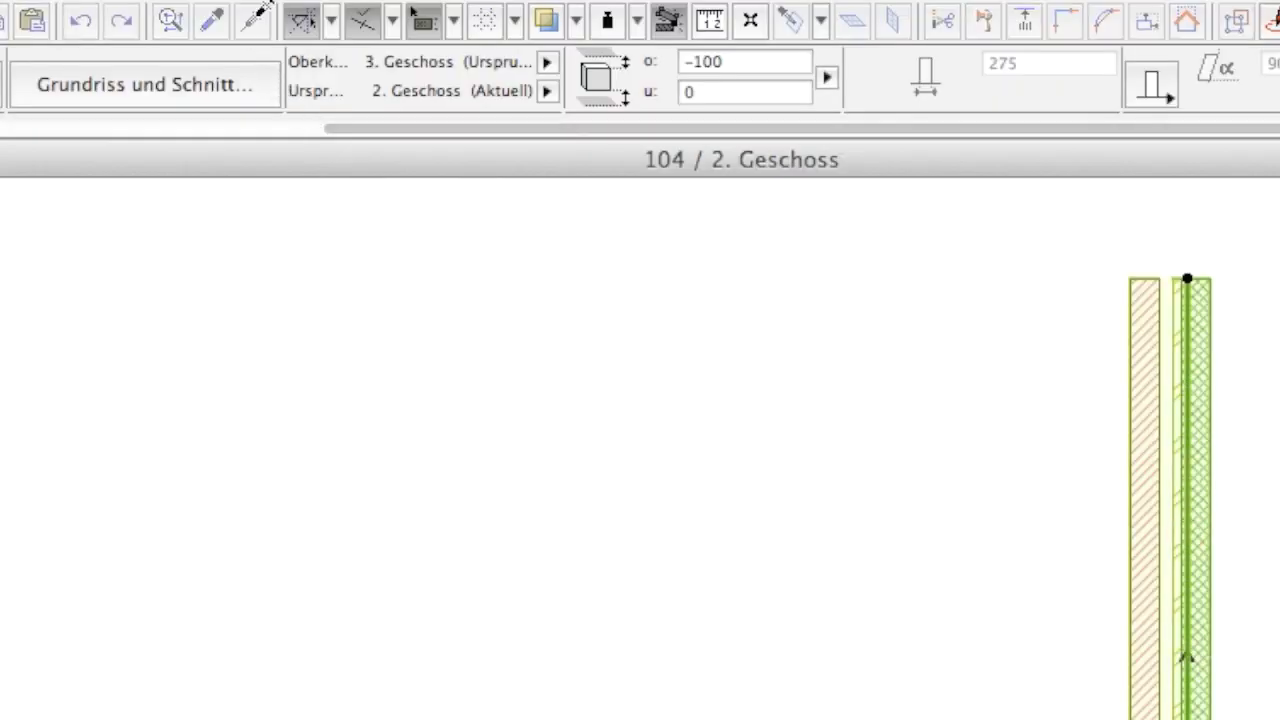
left_click(1150, 366)
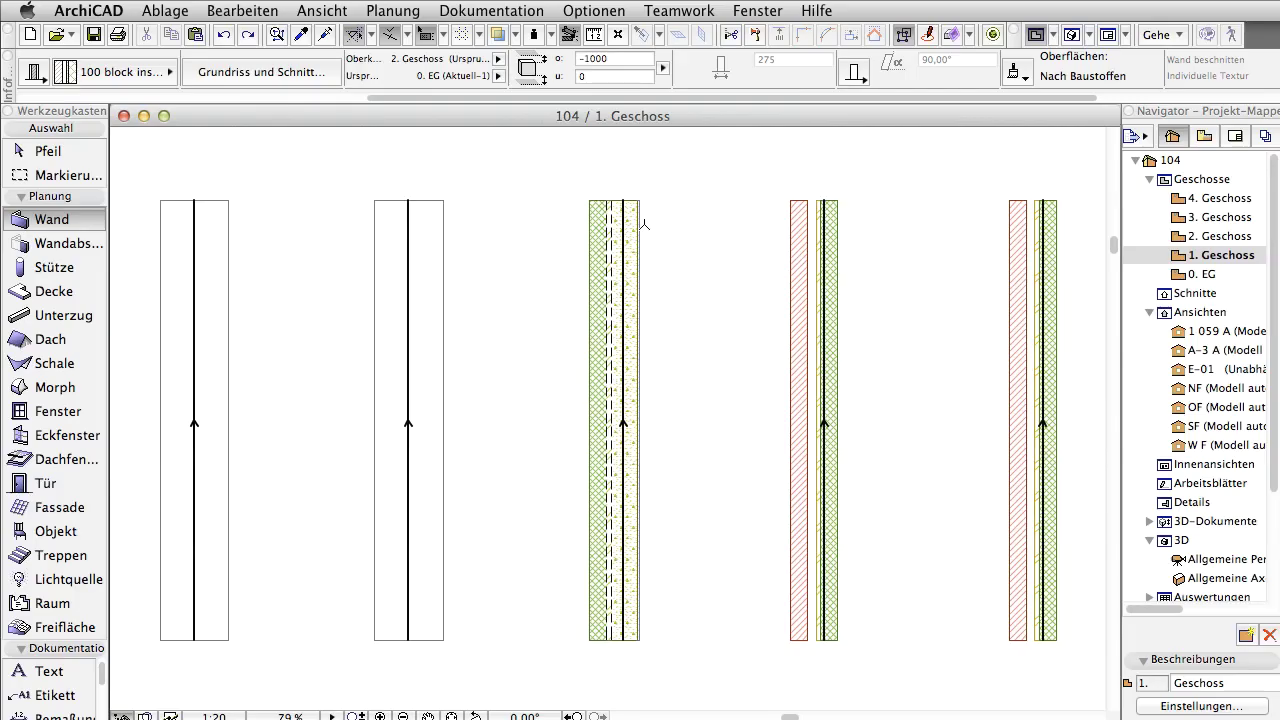
Step: Pick up the middle layered wall's settings with the eyedropper
left_click(613, 254, "shift")
left_click(613, 254, "shift")
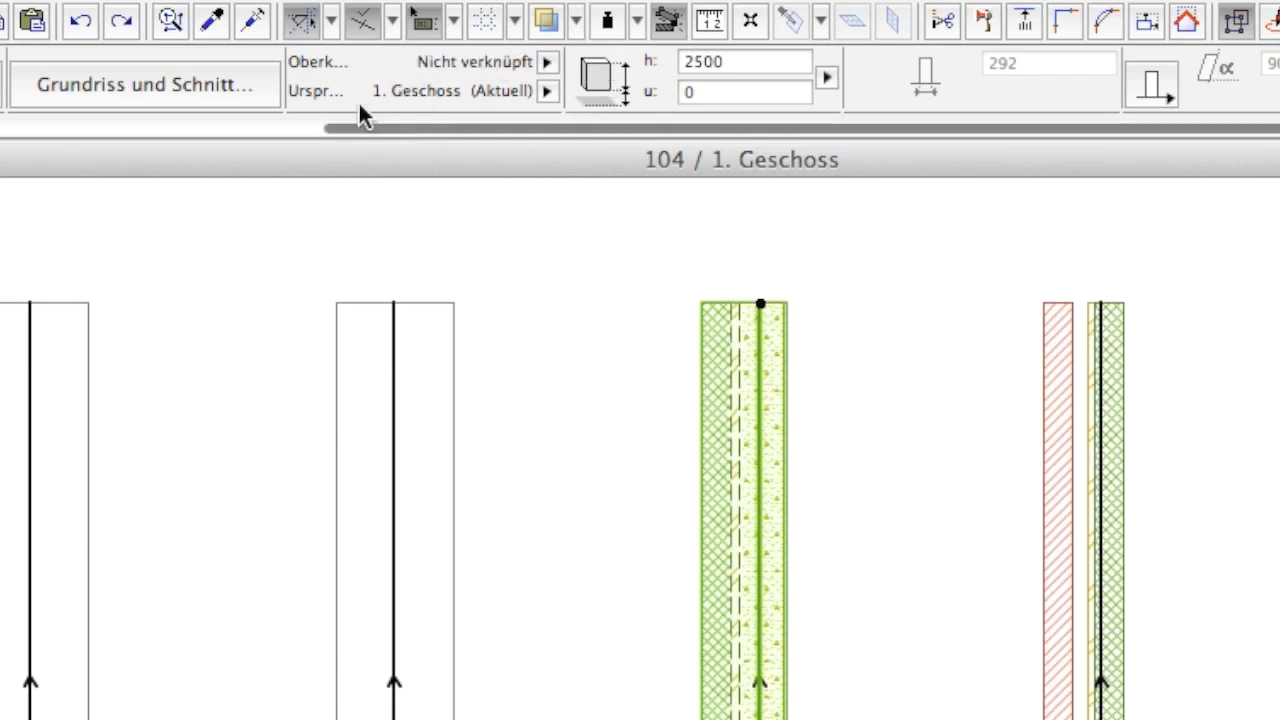
left_click(210, 28)
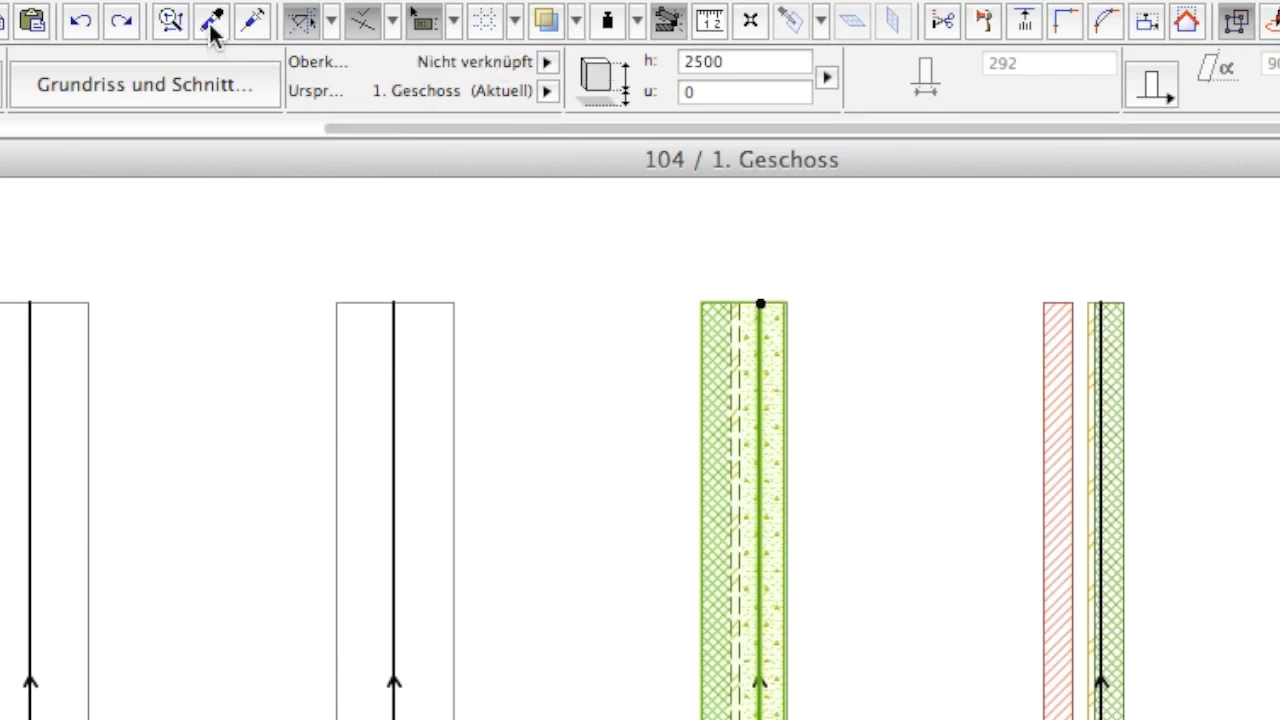
left_click(712, 370)
Step: Inject the middle wall's settings into the second plain wall, making it layered and 2500 high
left_click(402, 370)
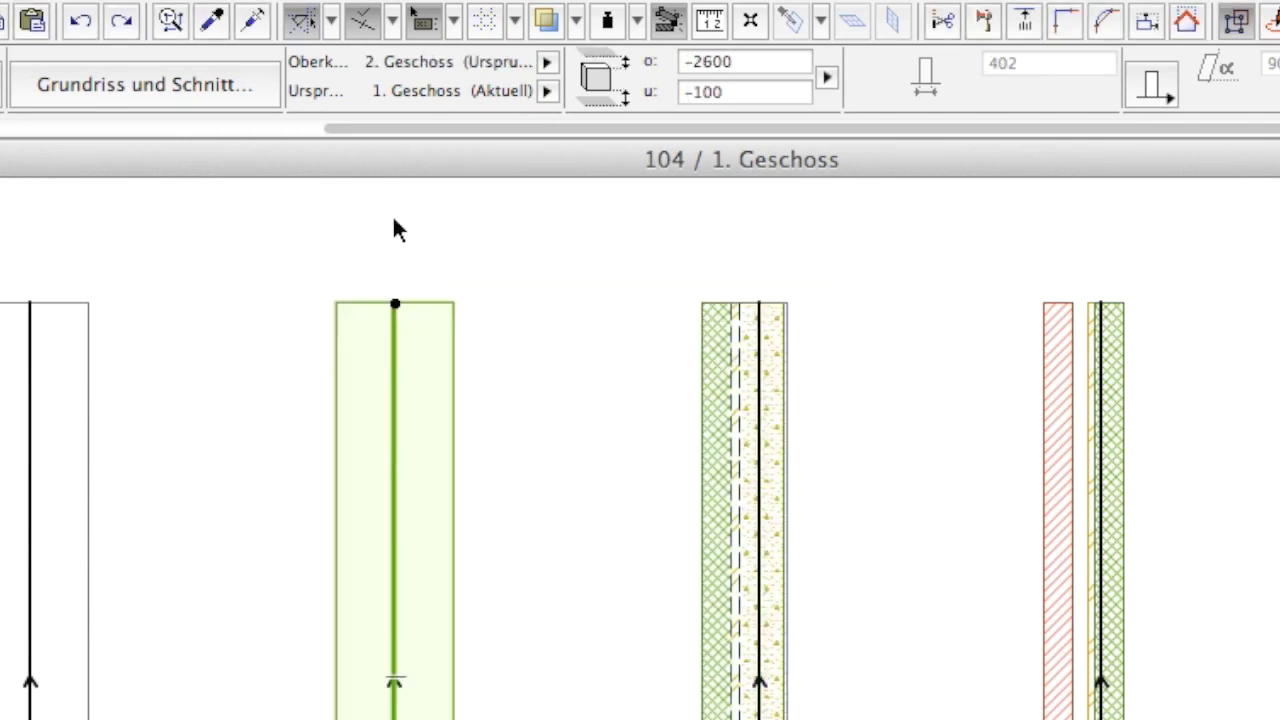
left_click(254, 24)
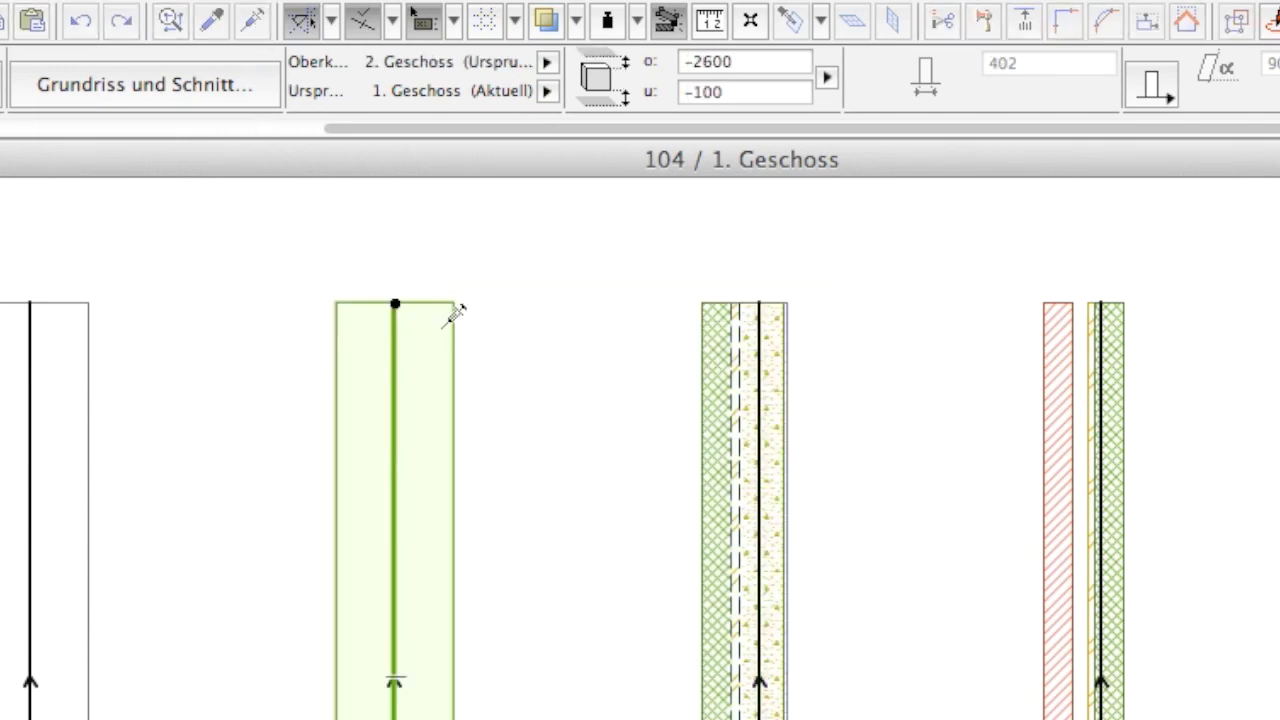
left_click(423, 365)
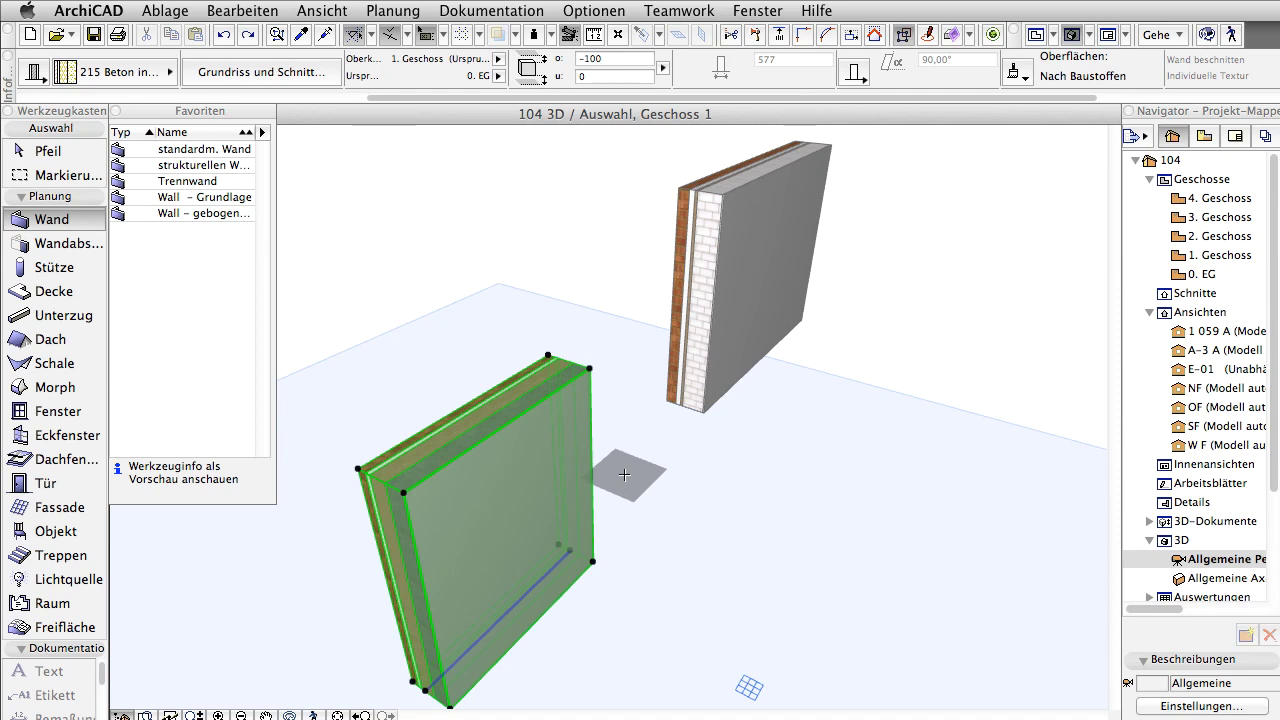
Step: In the 3D window, pick up the front wall's settings with the pipette
key("Escape")
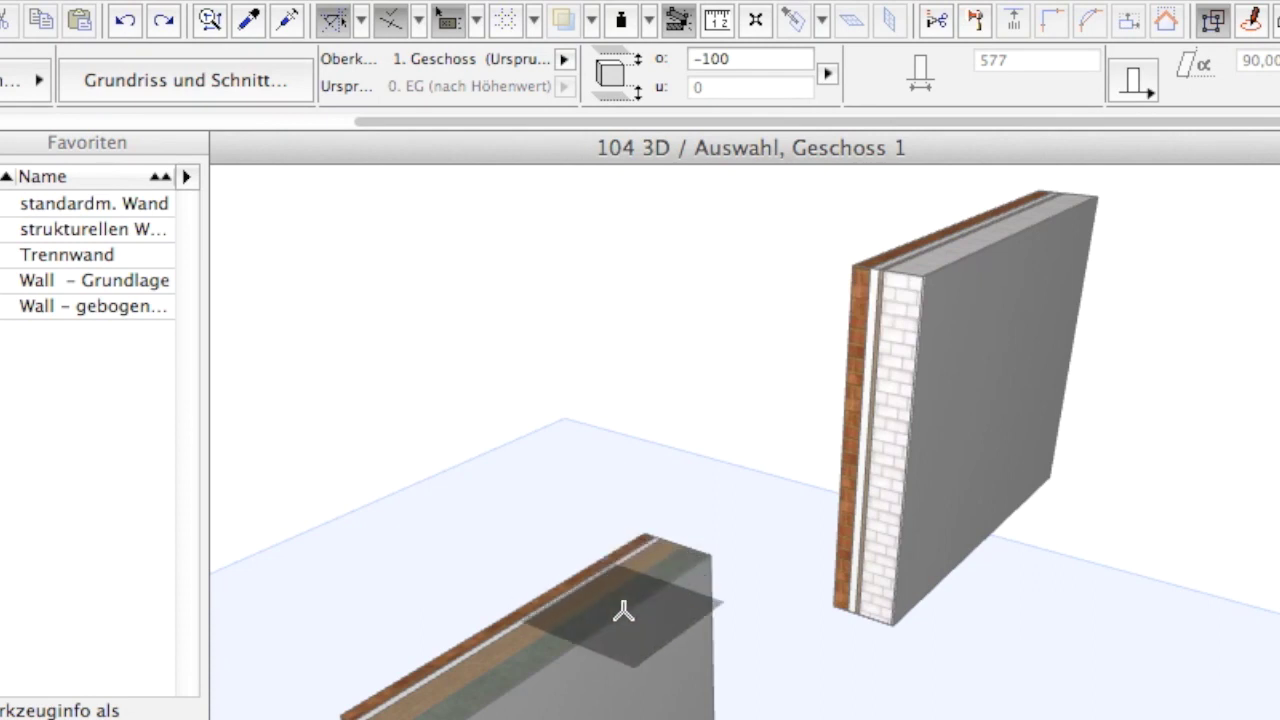
left_click(626, 654)
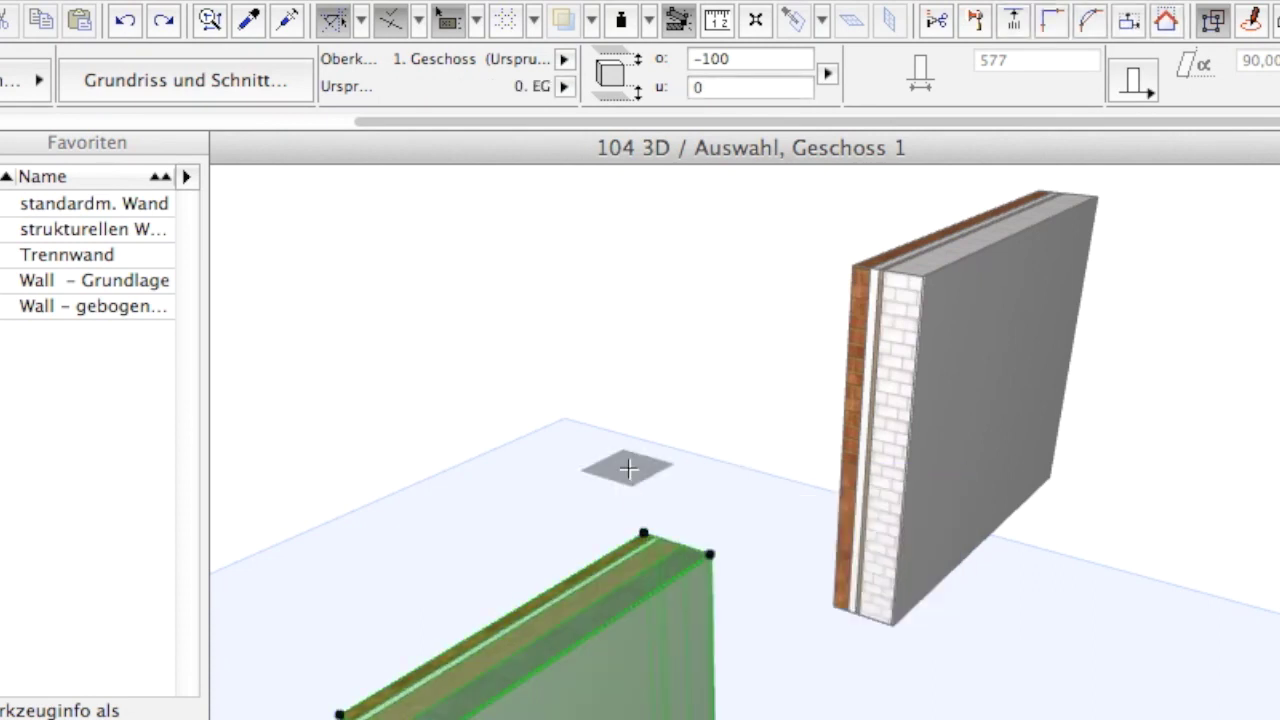
left_click(258, 25)
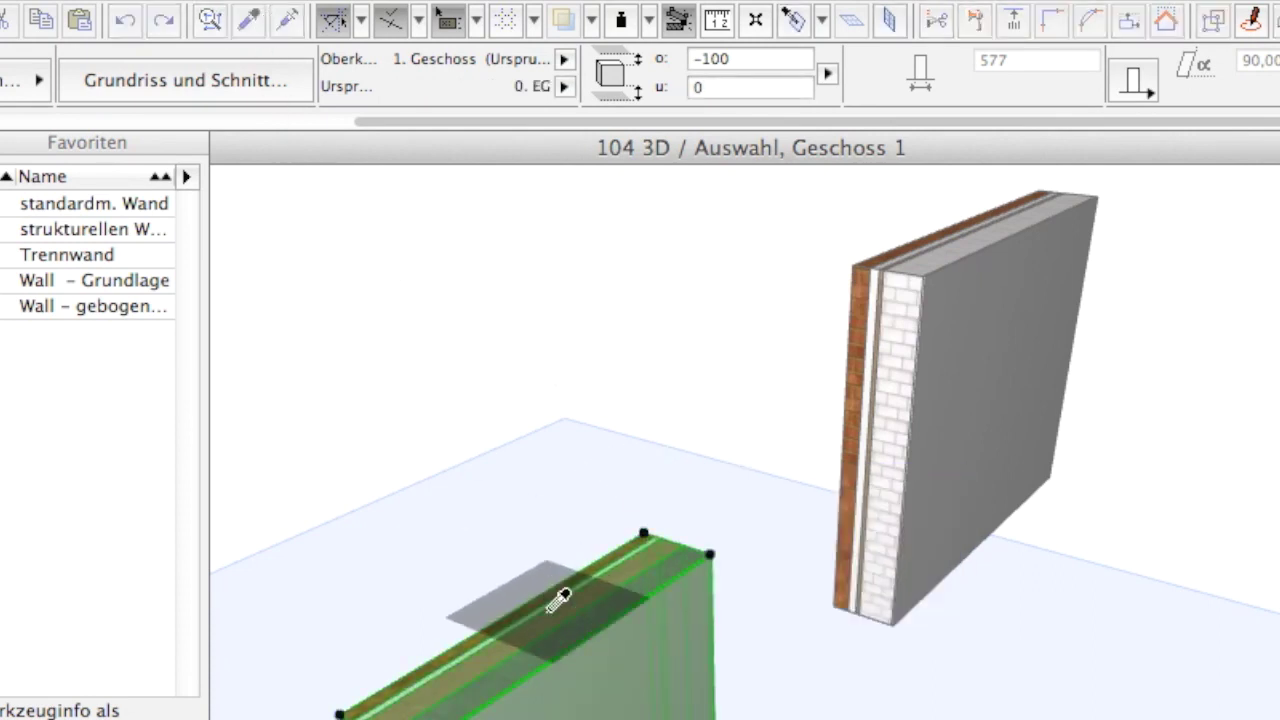
left_click(585, 665)
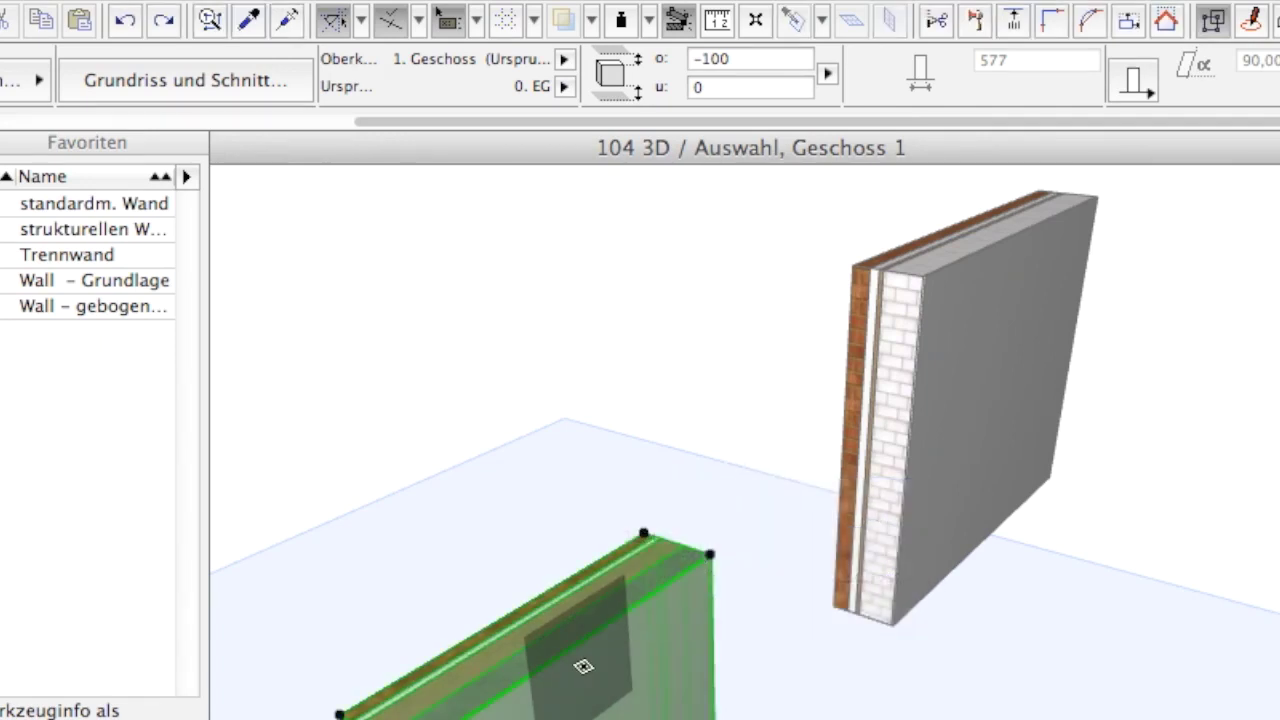
Step: Inject the front wall's settings into the back wall with the syringe
key("Escape")
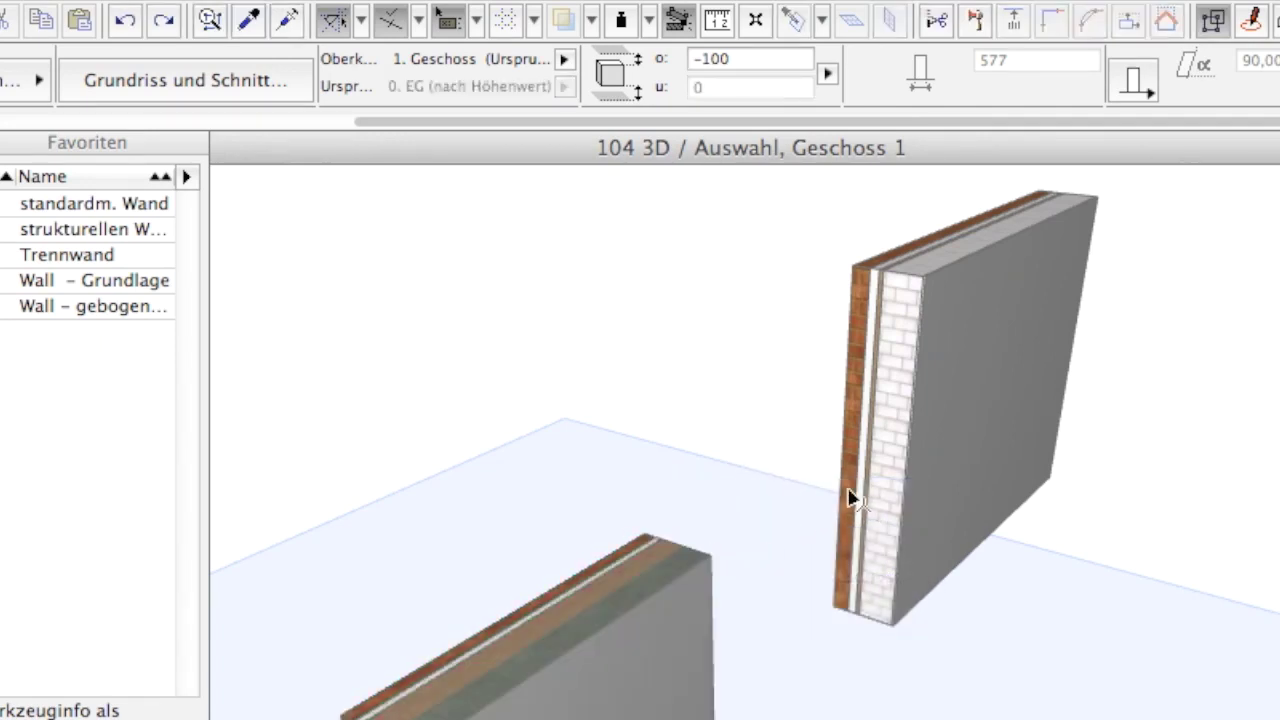
left_click(938, 427)
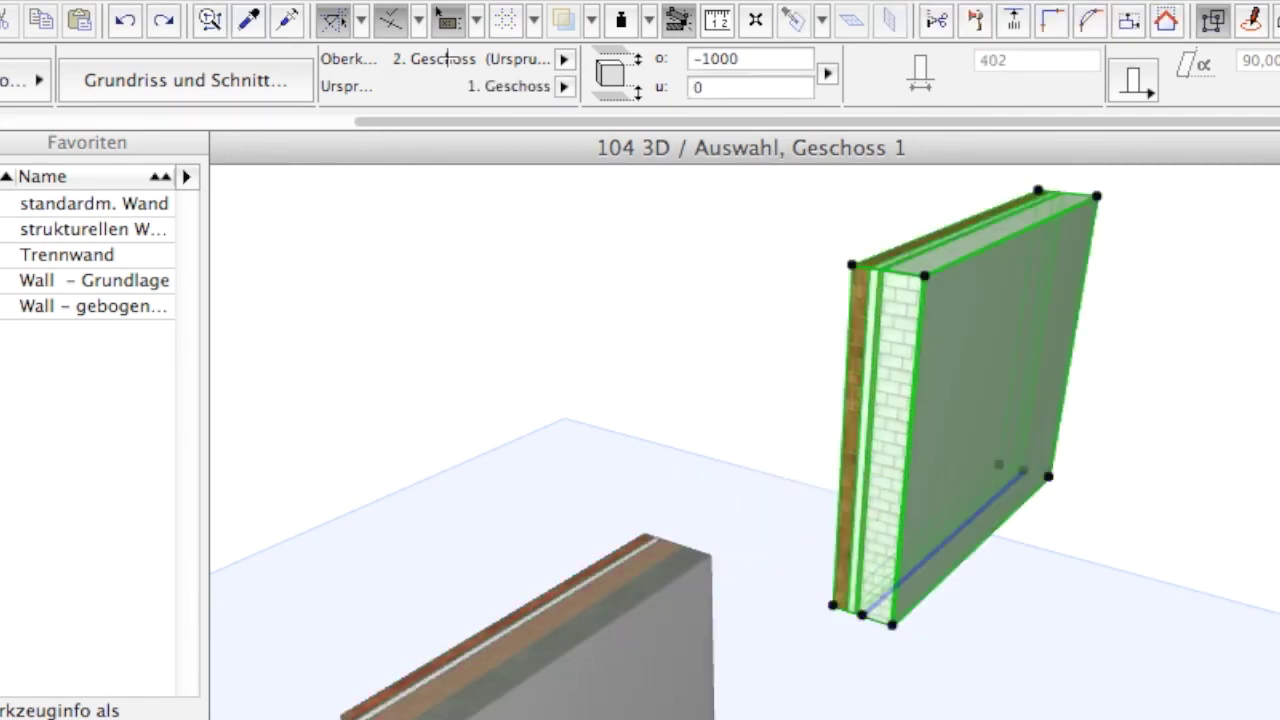
left_click(292, 20)
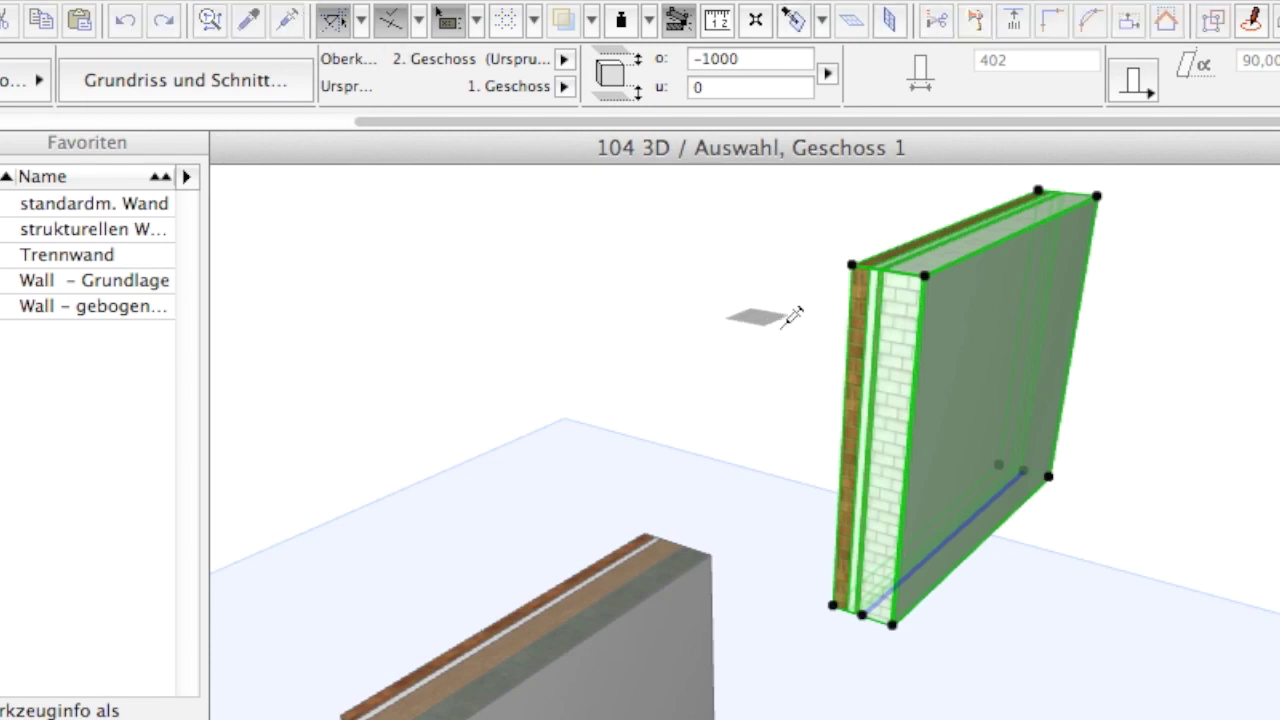
left_click(950, 346)
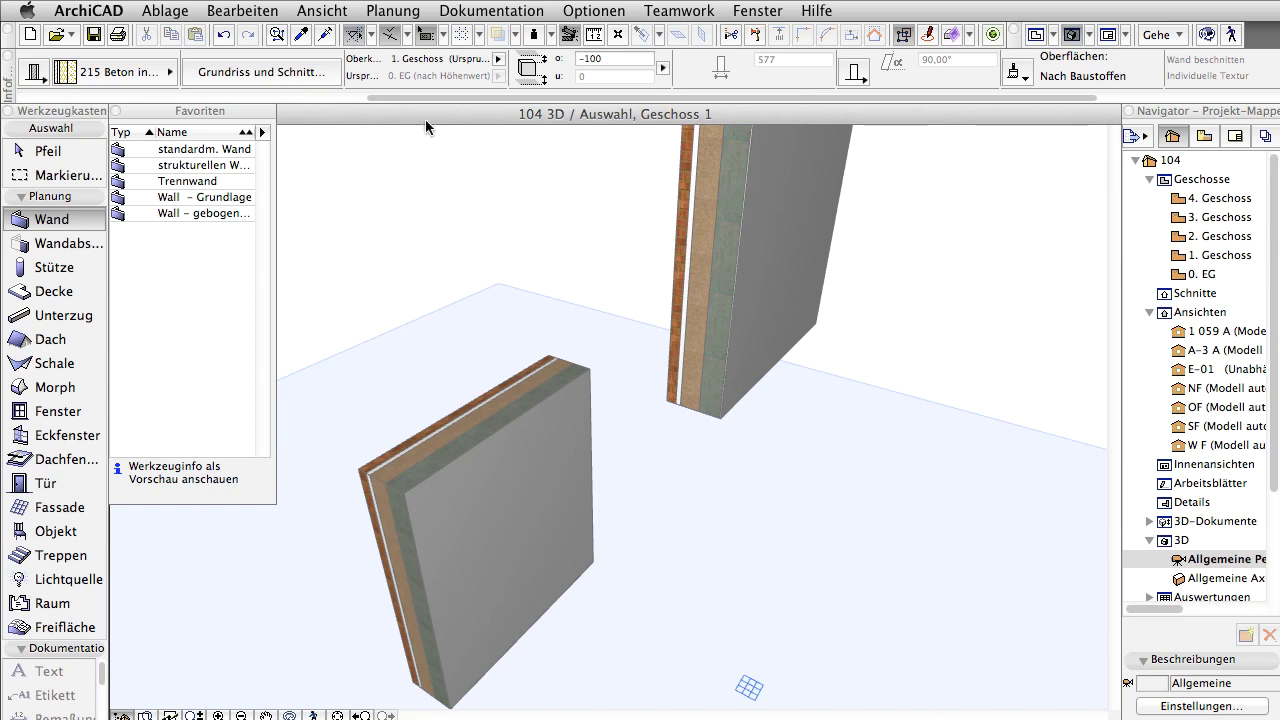
Step: In Favoriten Voreinstellungen under Wand, tick Ursprung Abstand and Ursprungsgeschoss to exclude them
left_click(262, 131)
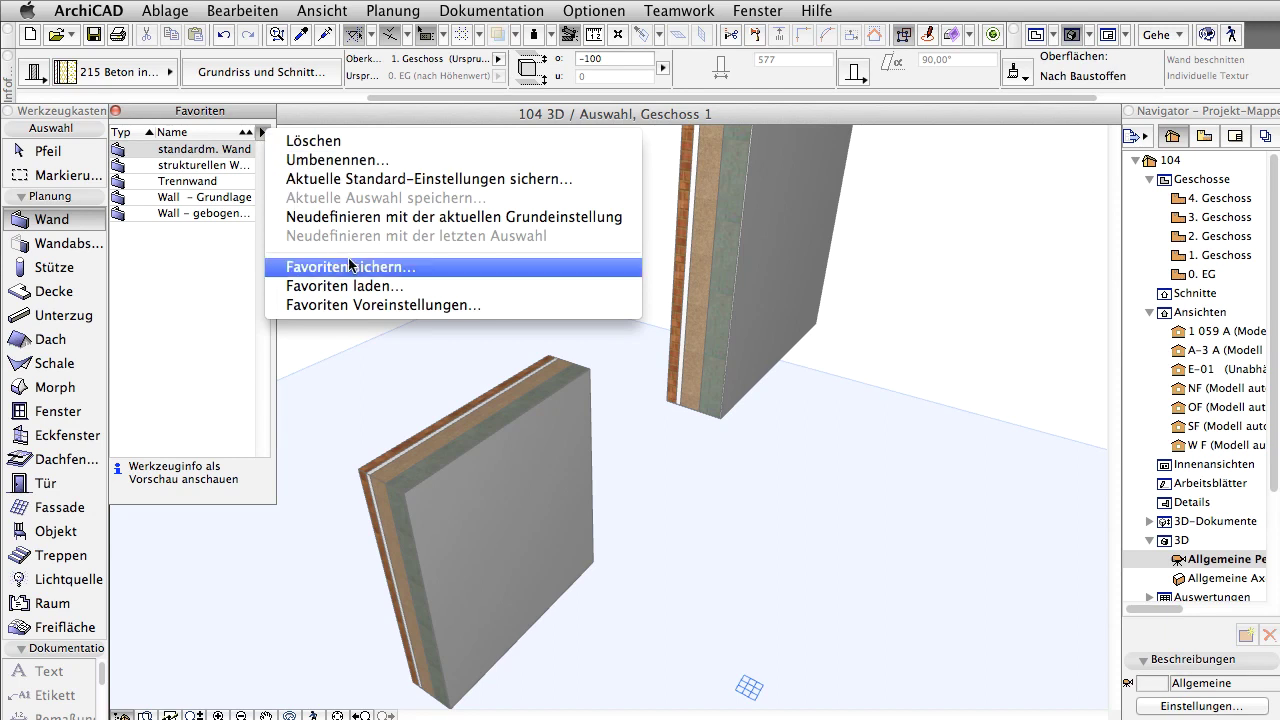
left_click(507, 308)
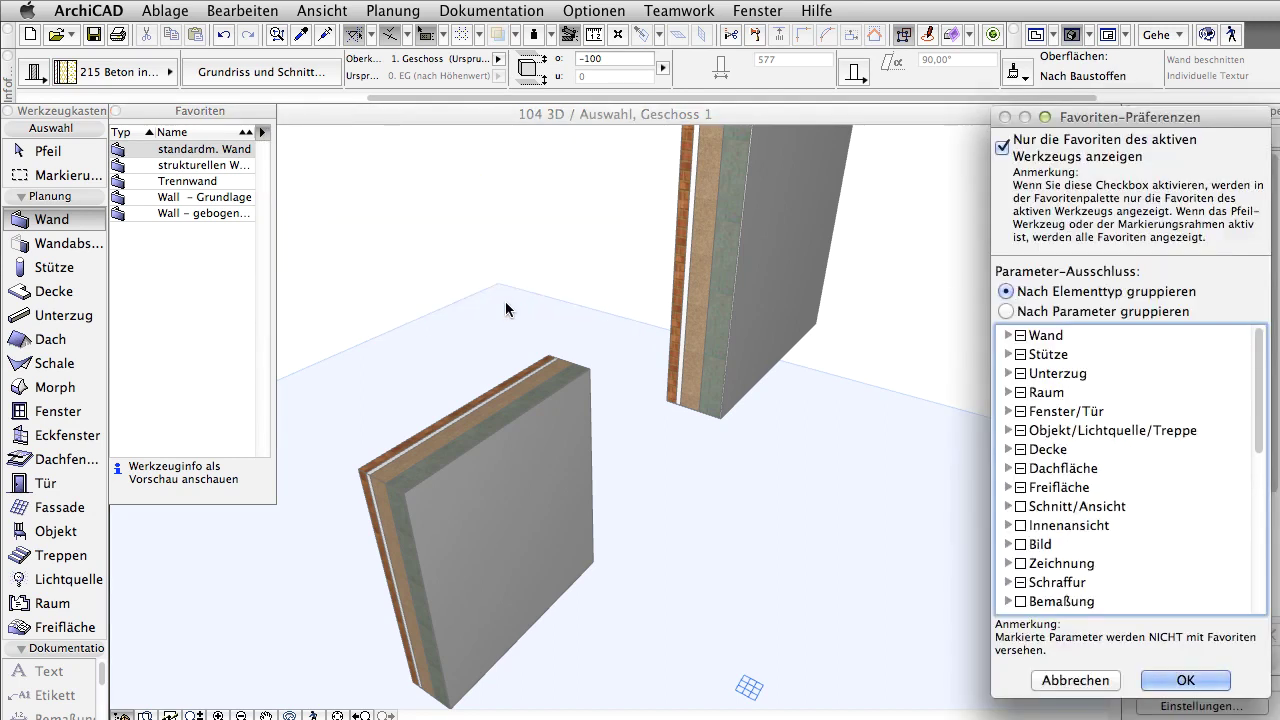
mouse_move(1156, 117)
left_mouse_down()
mouse_move(1063, 122)
mouse_move(891, 38)
left_mouse_up()
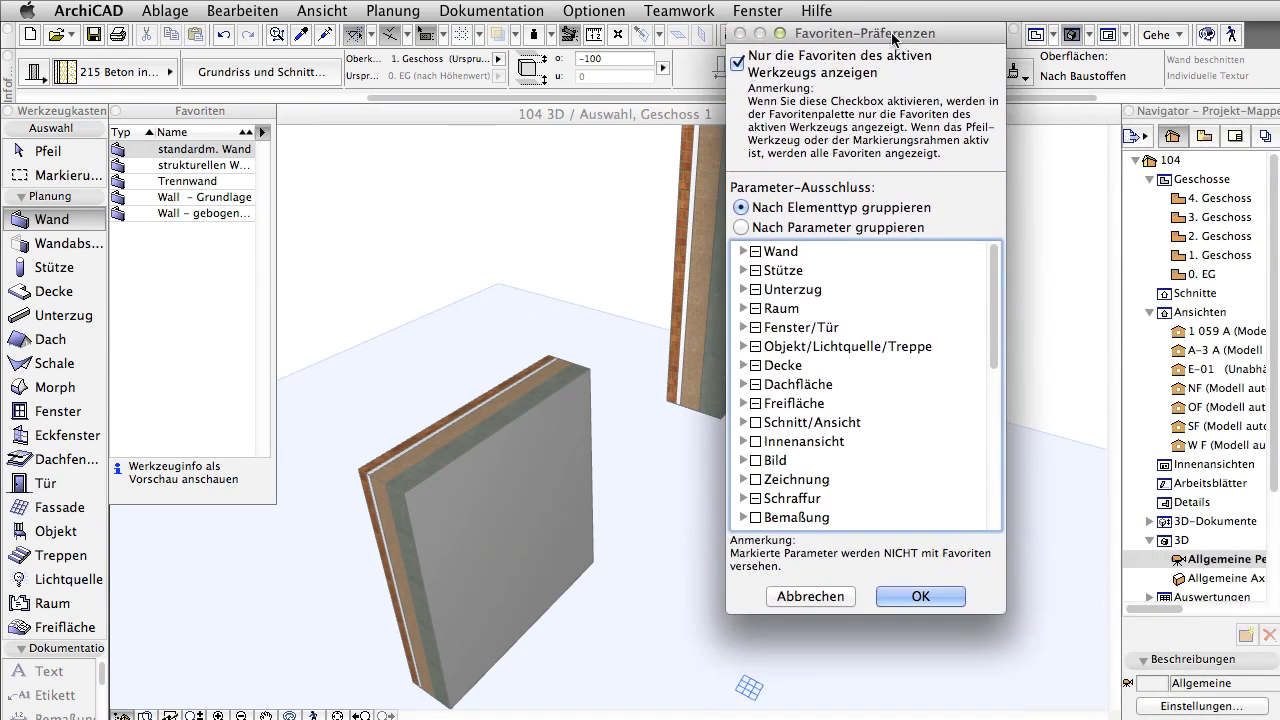
left_click(744, 252)
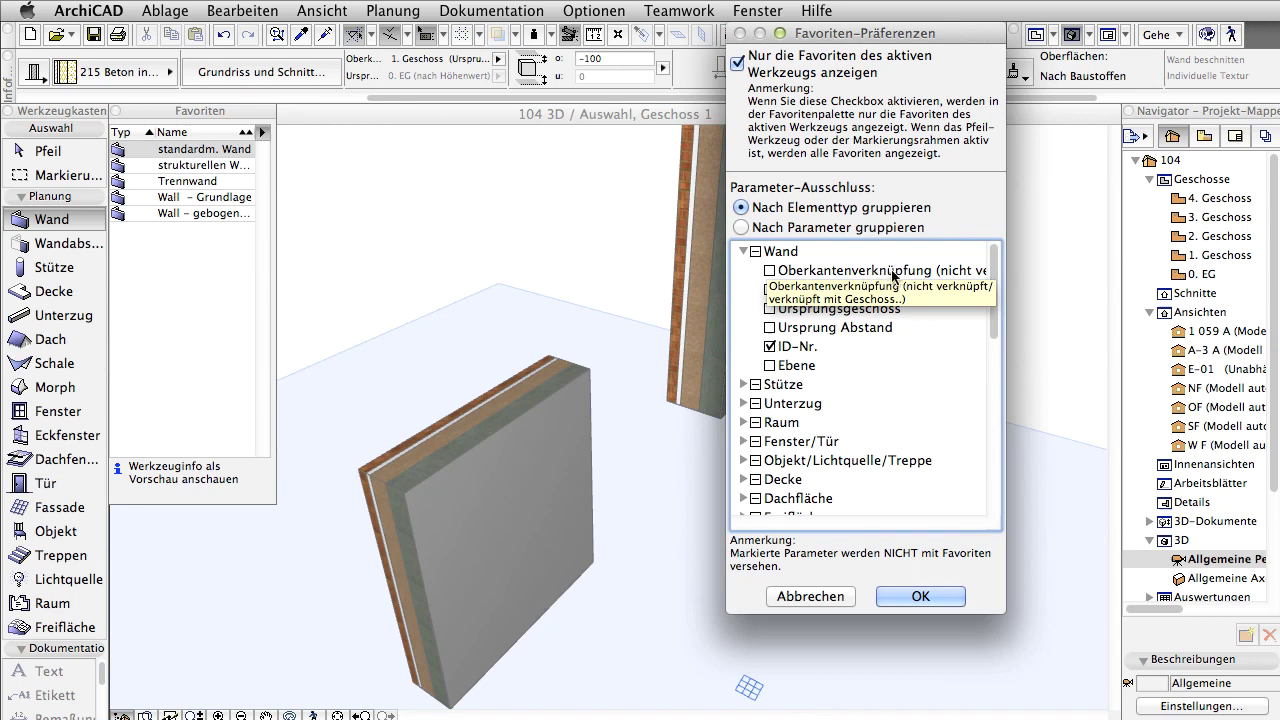
left_click(904, 277)
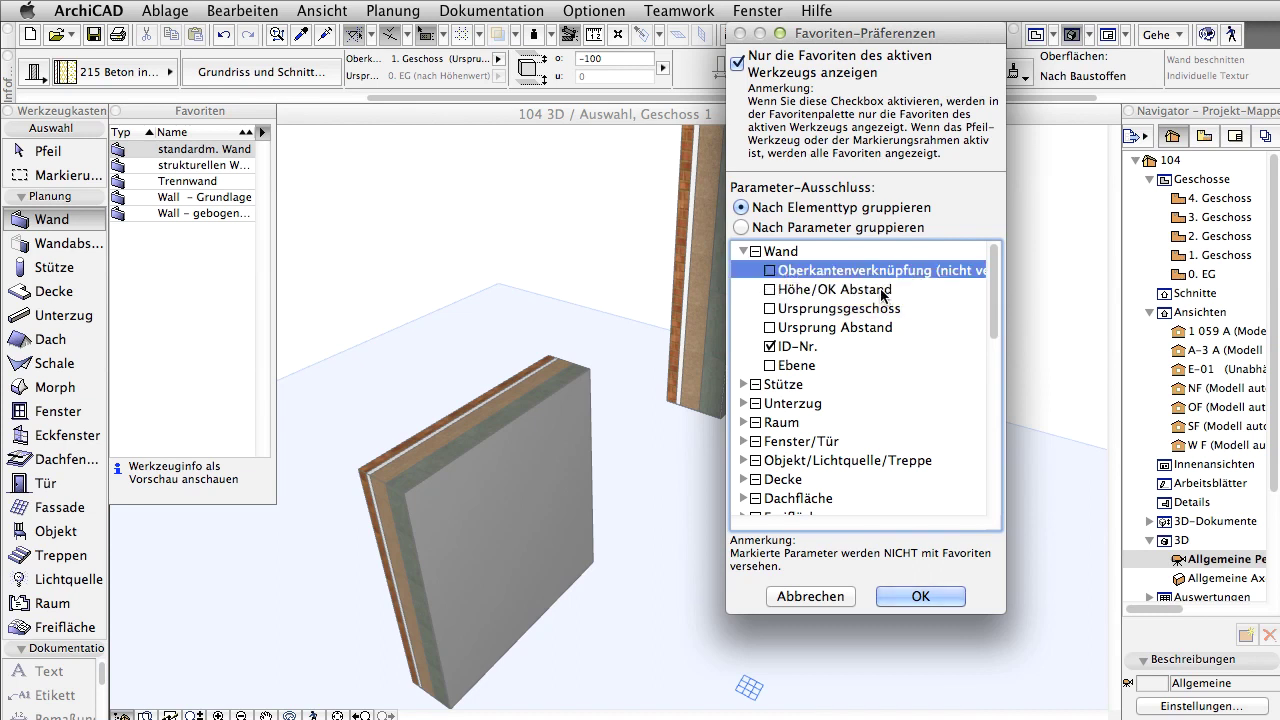
left_click(884, 290)
left_click(880, 311)
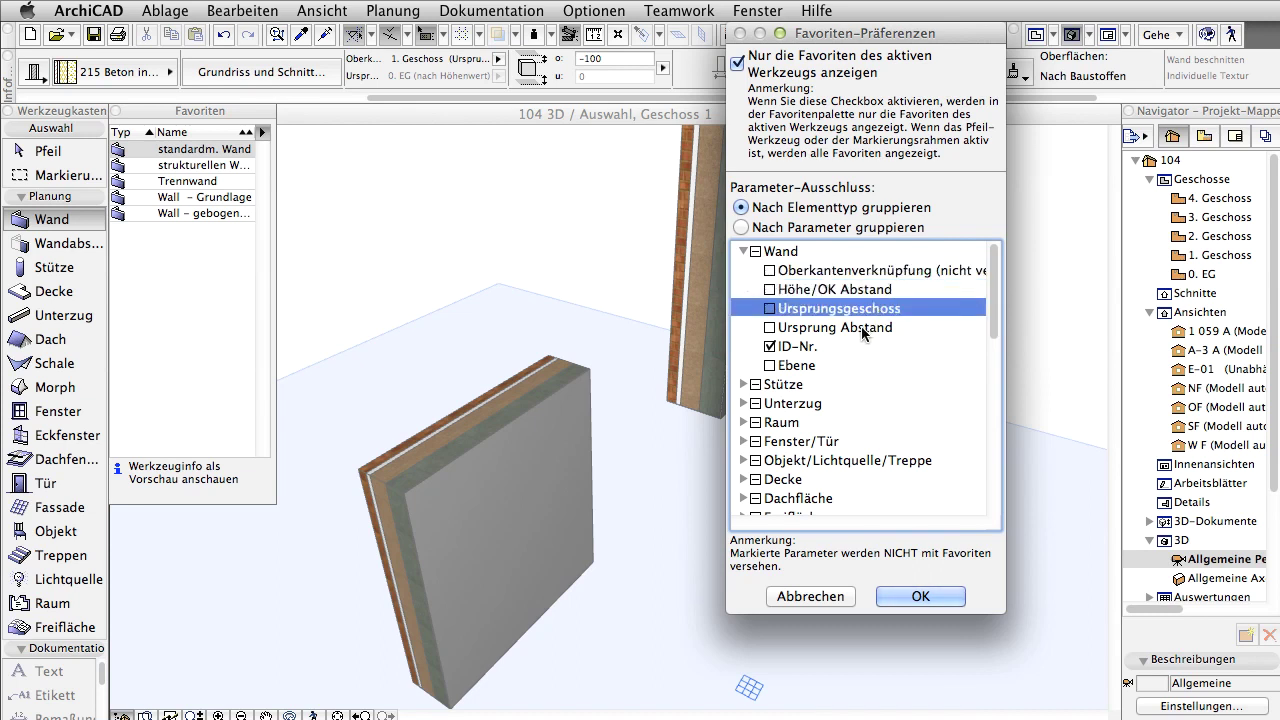
left_click(861, 330)
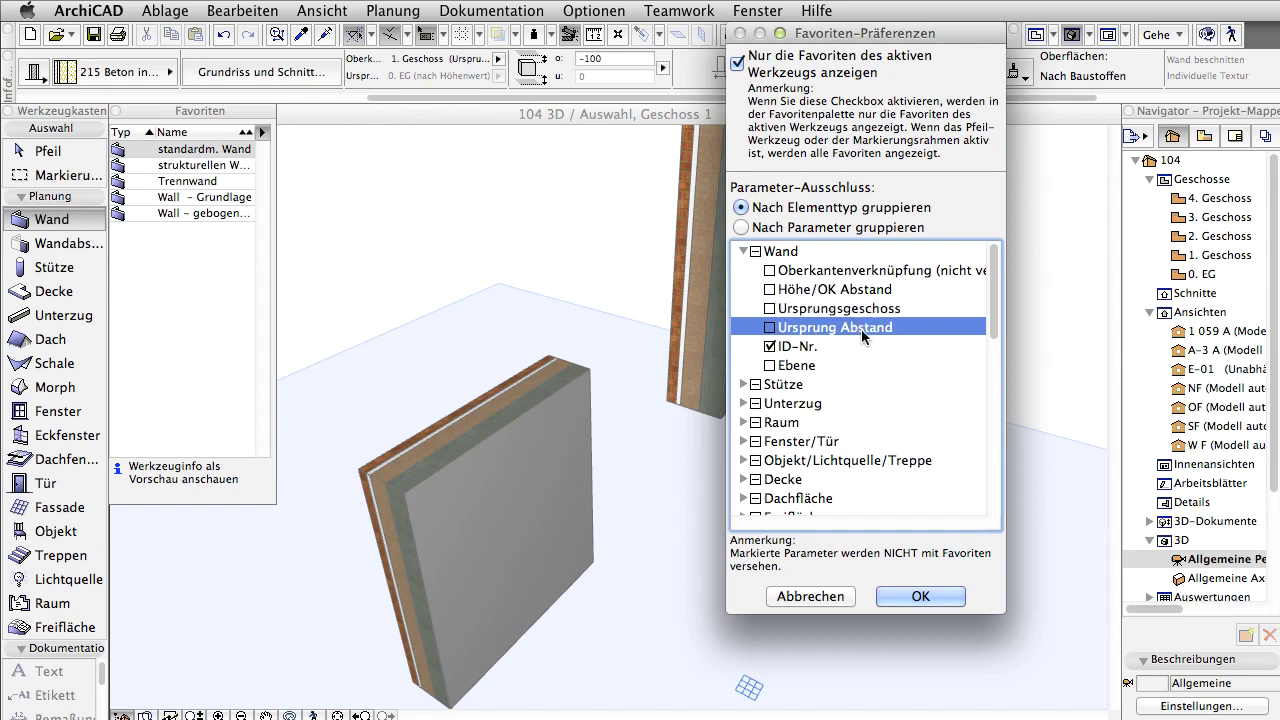
left_click(770, 327)
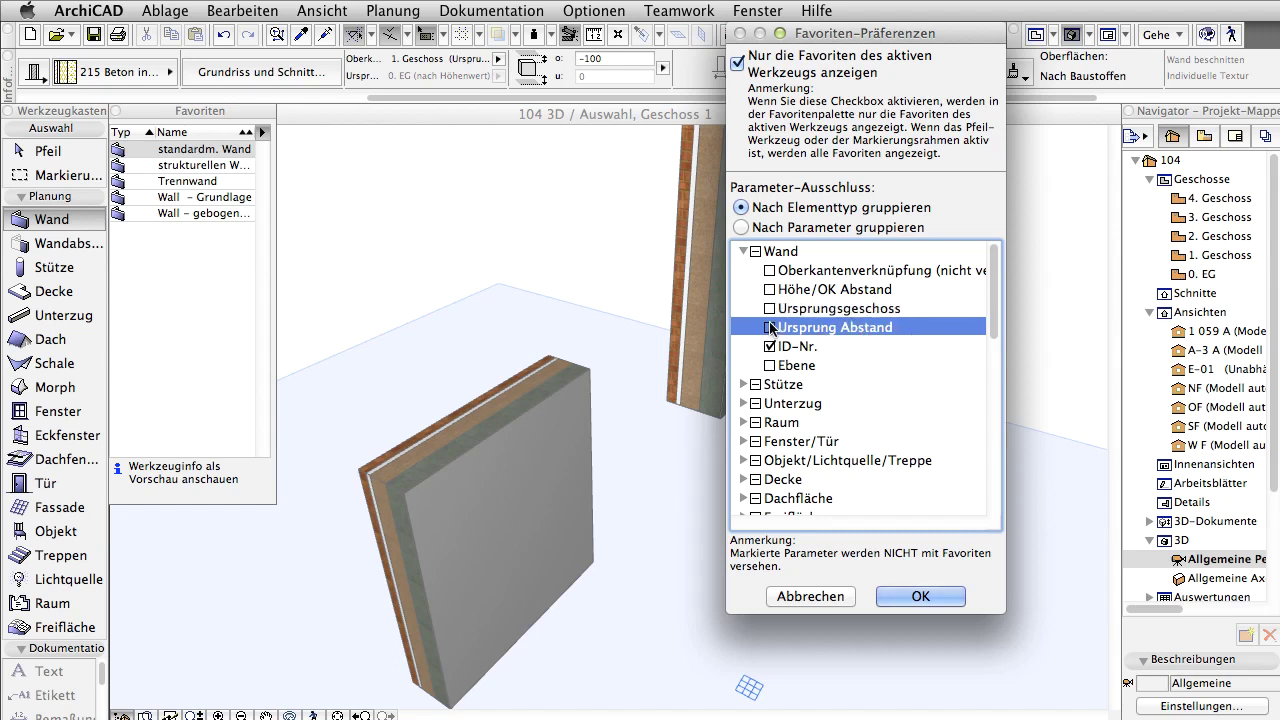
left_click(770, 308)
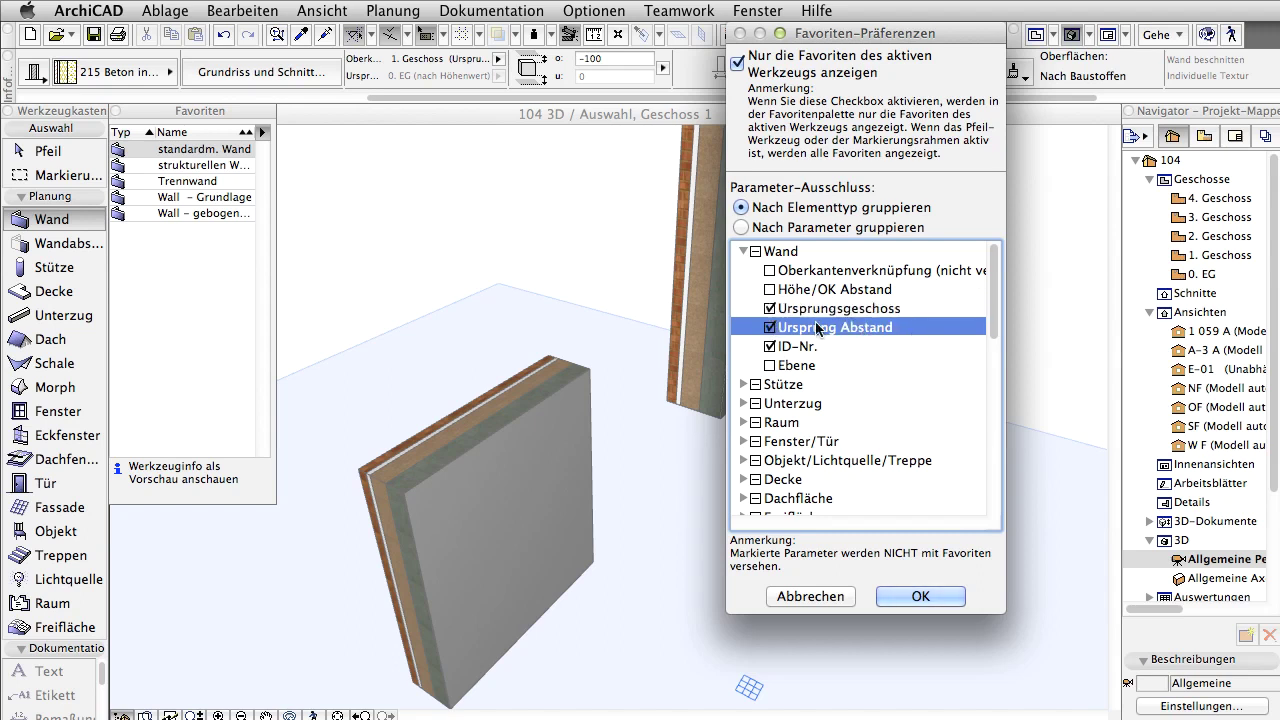
Step: Under Raum, exclude Ursprung Abstand from room Favorites
left_click(745, 252)
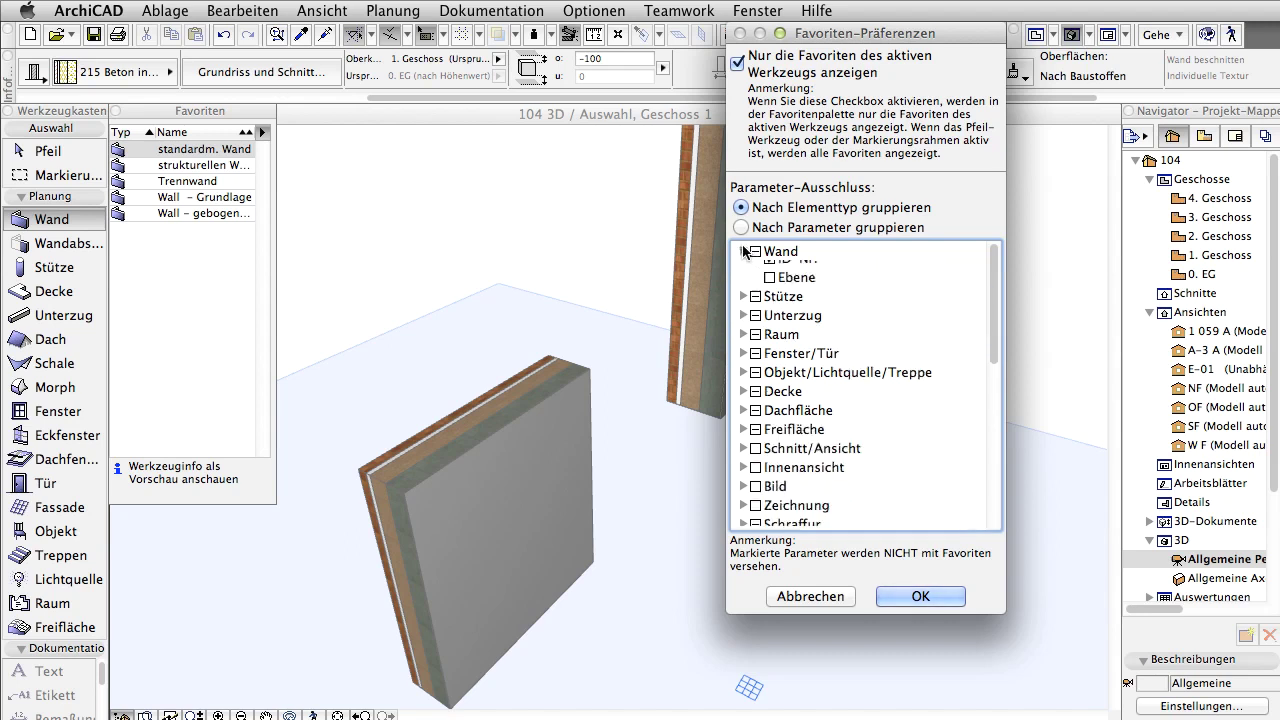
left_click(745, 309)
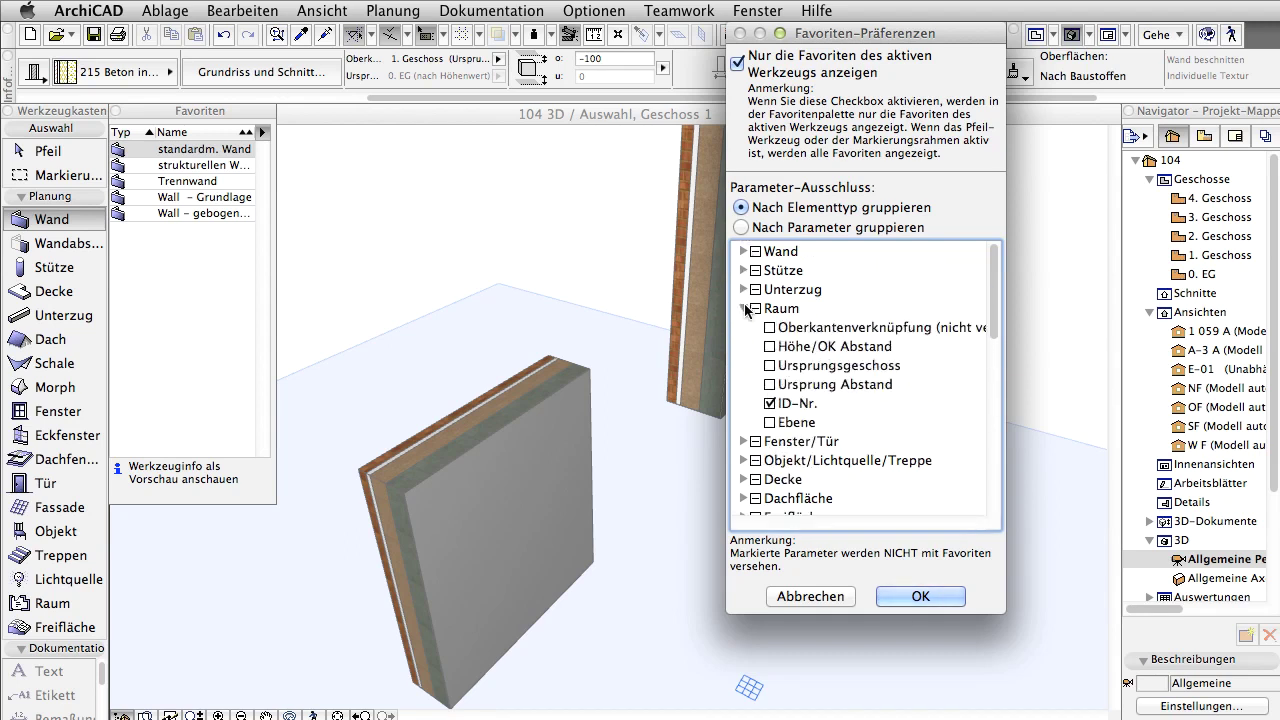
left_click(770, 385)
Step: Under Stütze, exclude Ankerpunkt and Ursprung Abstand from column Favorites
left_click(743, 308)
left_click(744, 270)
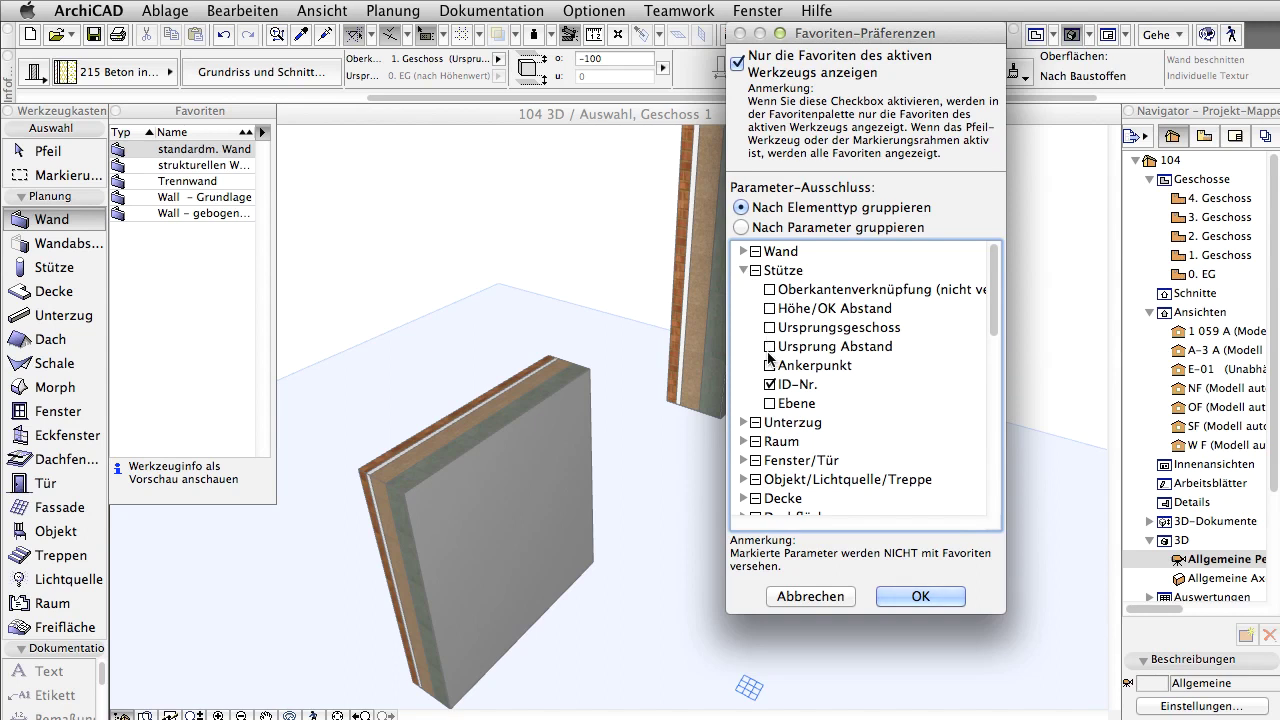
left_click(769, 365)
left_click(769, 346)
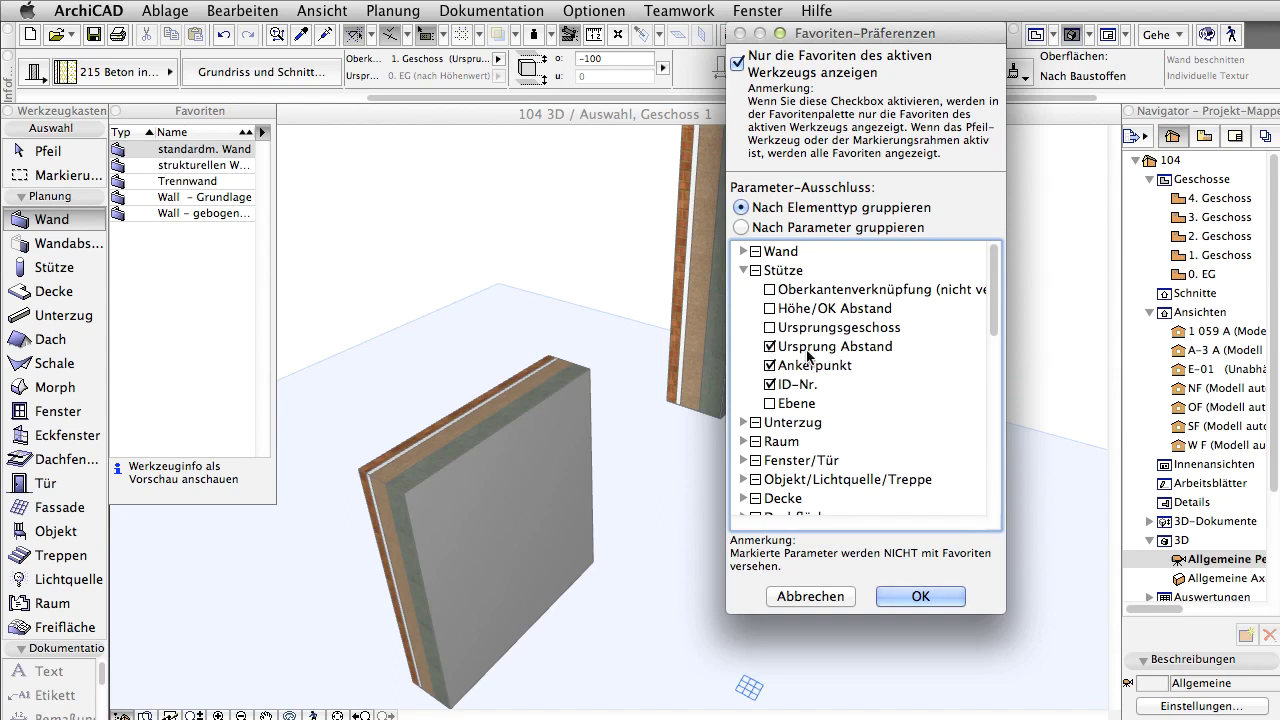